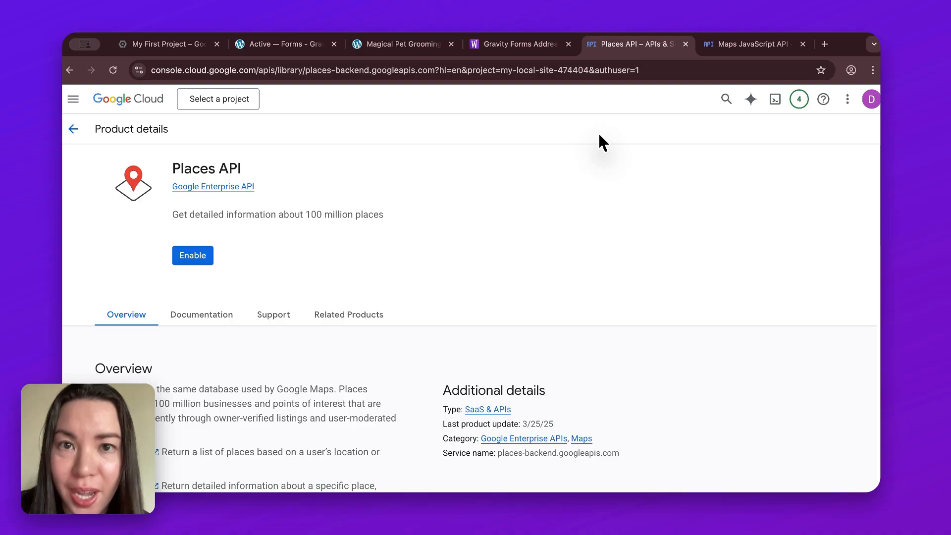
key("ctrl+Tab")
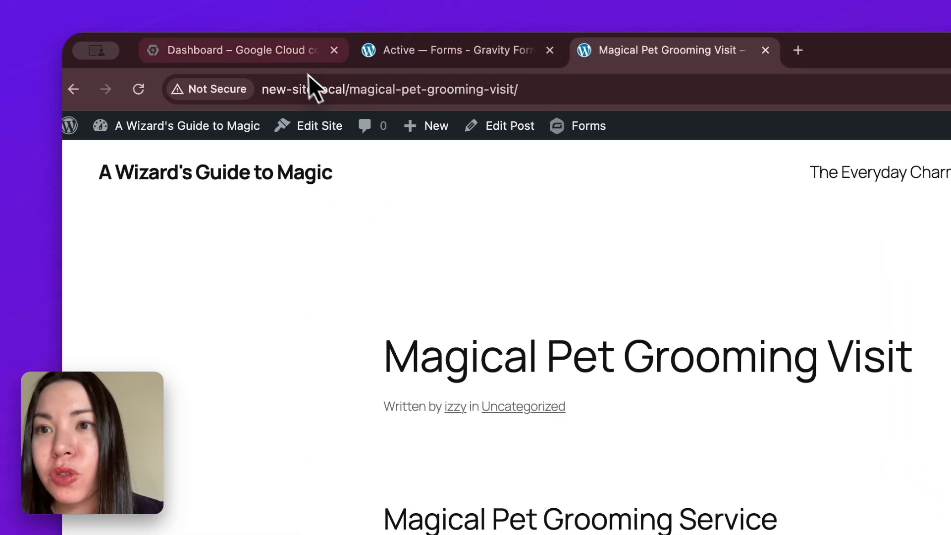
Step: Create a new Google Cloud project named Magic Pet Grooming with no organization
left_click(294, 62)
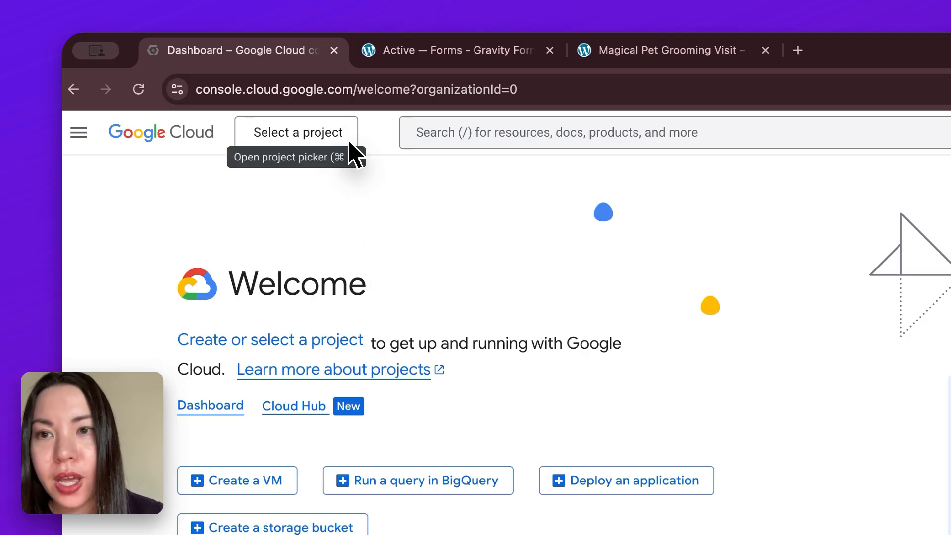
left_click(361, 143)
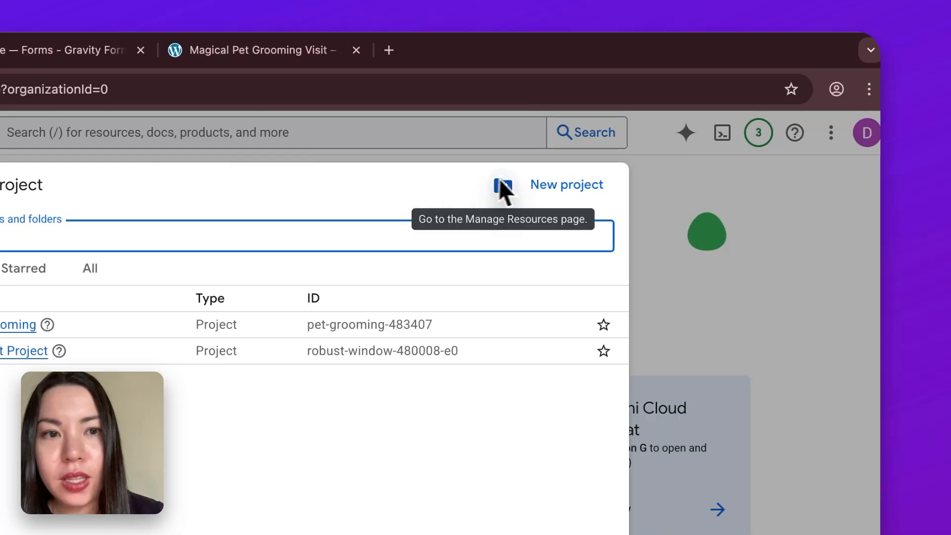
left_click(598, 190)
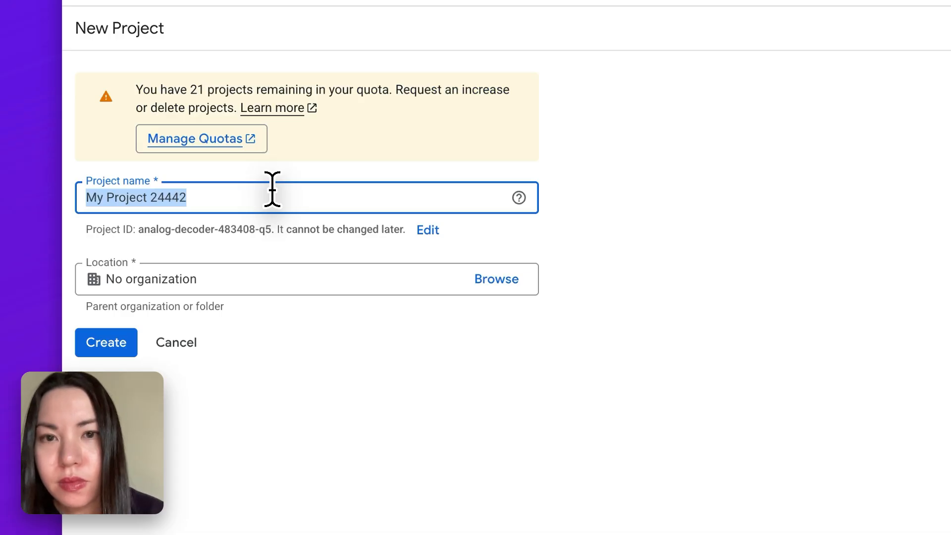
type("Magi")
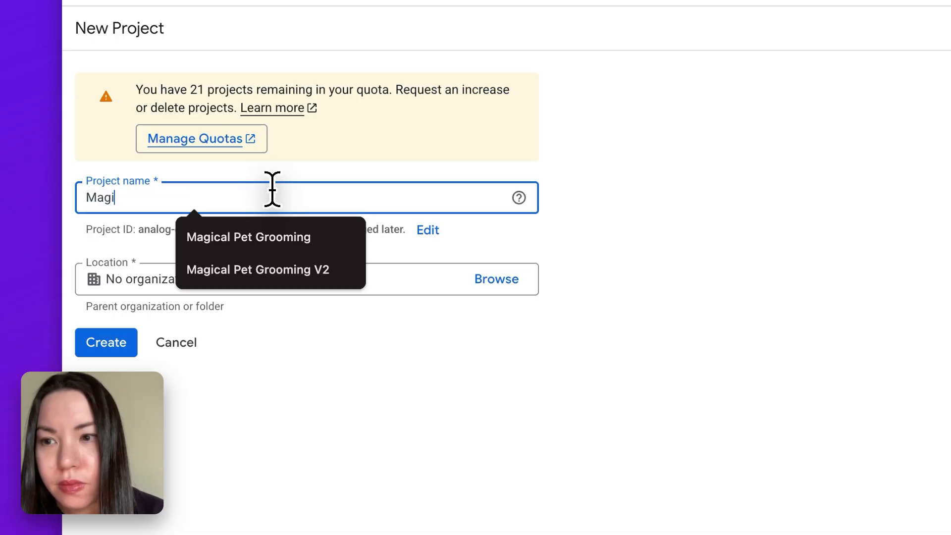
type("c Pet Grooming")
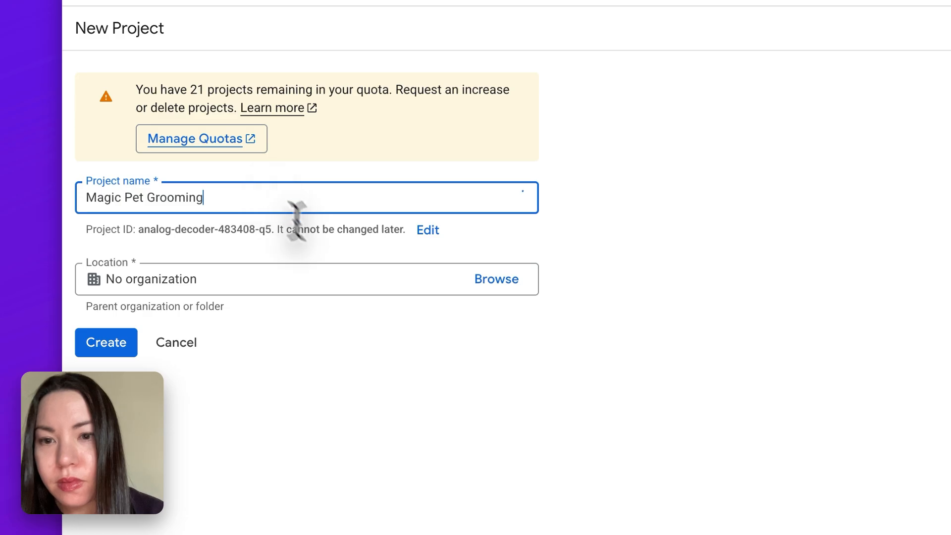
left_click(370, 342)
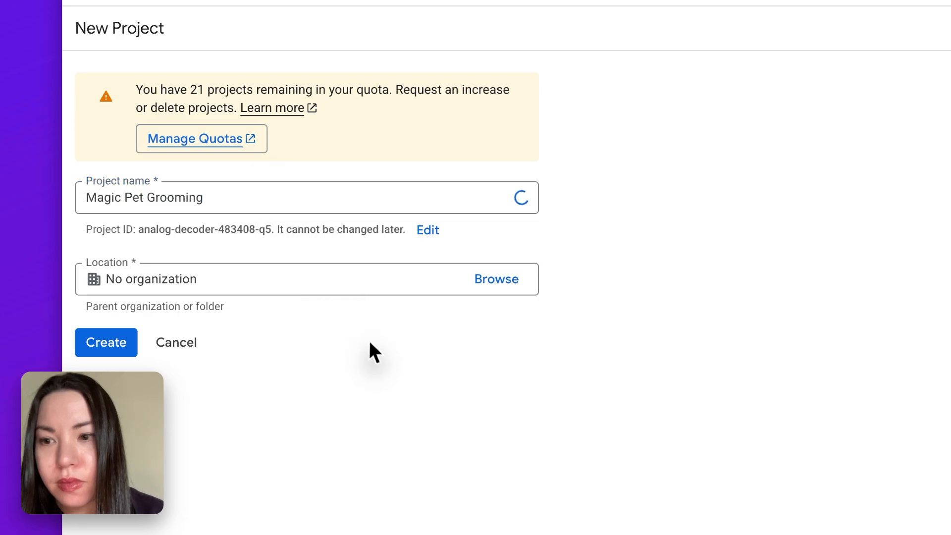
left_click(131, 350)
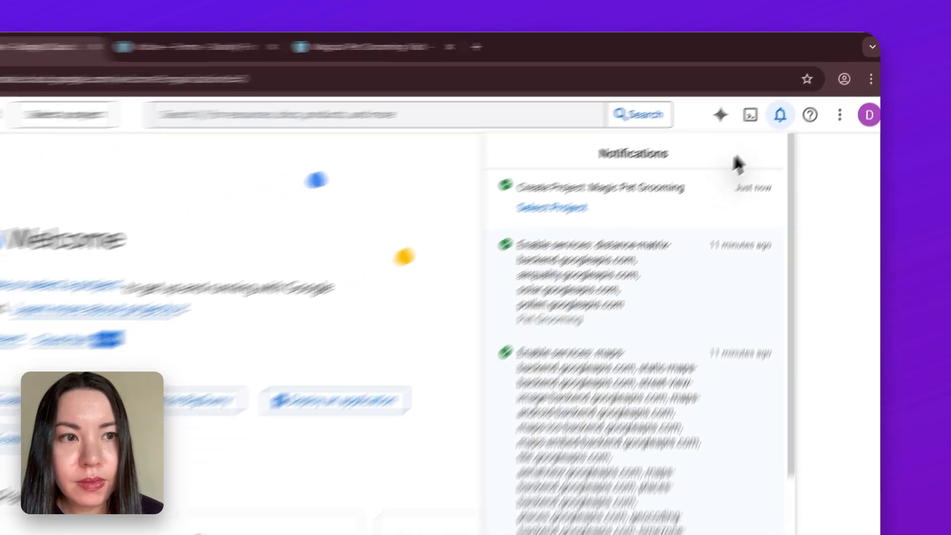
Step: Close the notifications and switch to the Magic Pet Grooming project
left_click(847, 8)
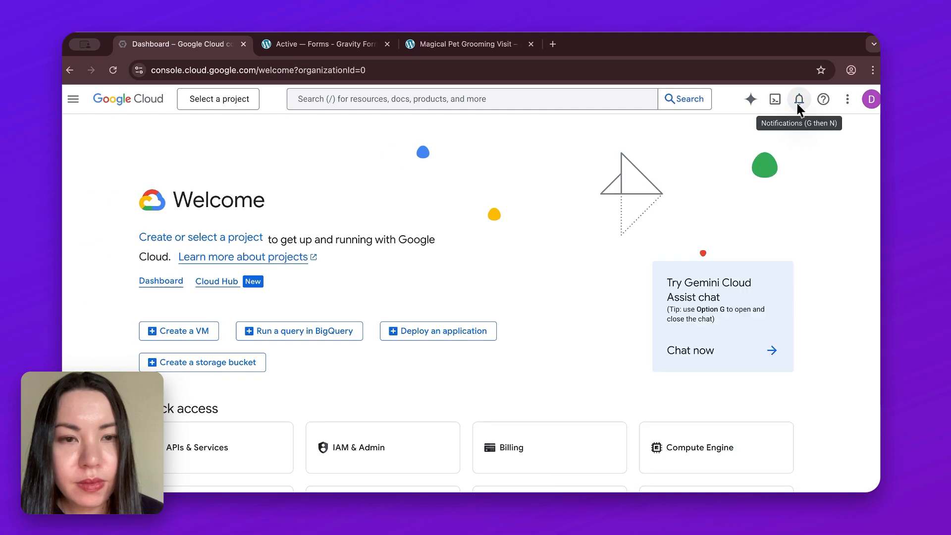
left_click(220, 99)
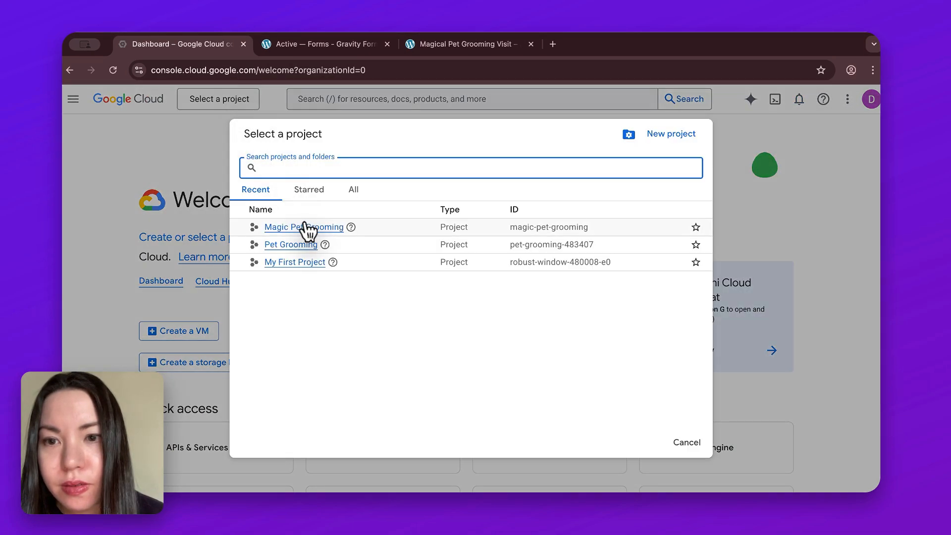
left_click(326, 227)
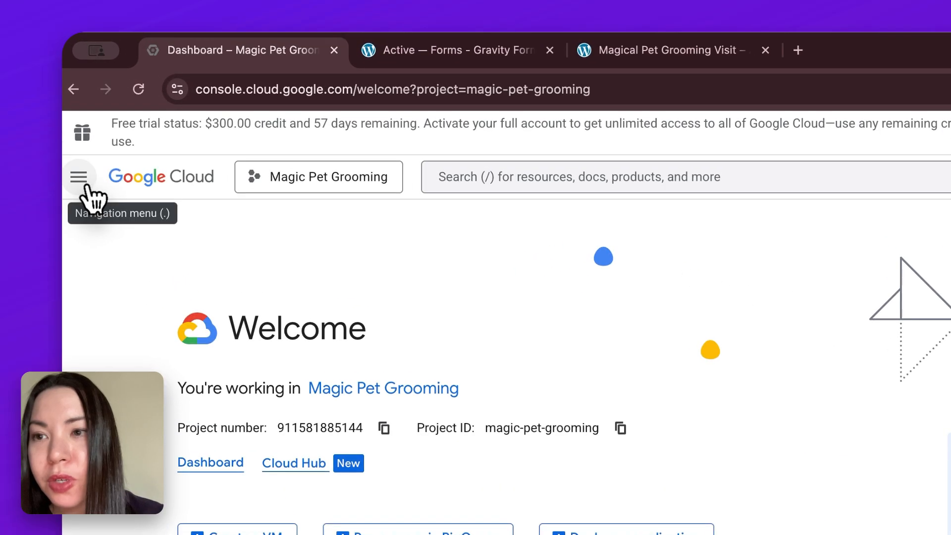
Step: Open the API Library under APIs & Services for the Magic Pet Grooming project
left_click(73, 128)
mouse_move(77, 184)
mouse_move(220, 374)
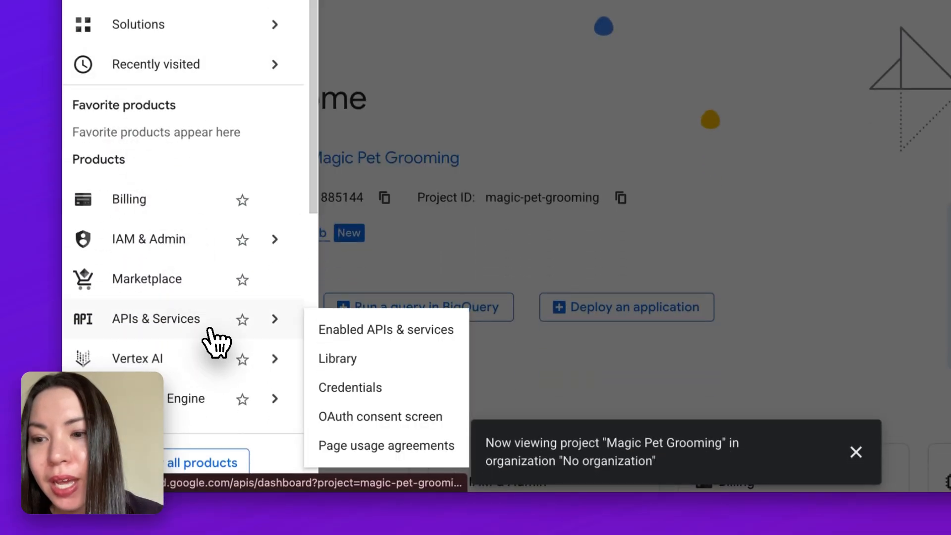
left_click(400, 370)
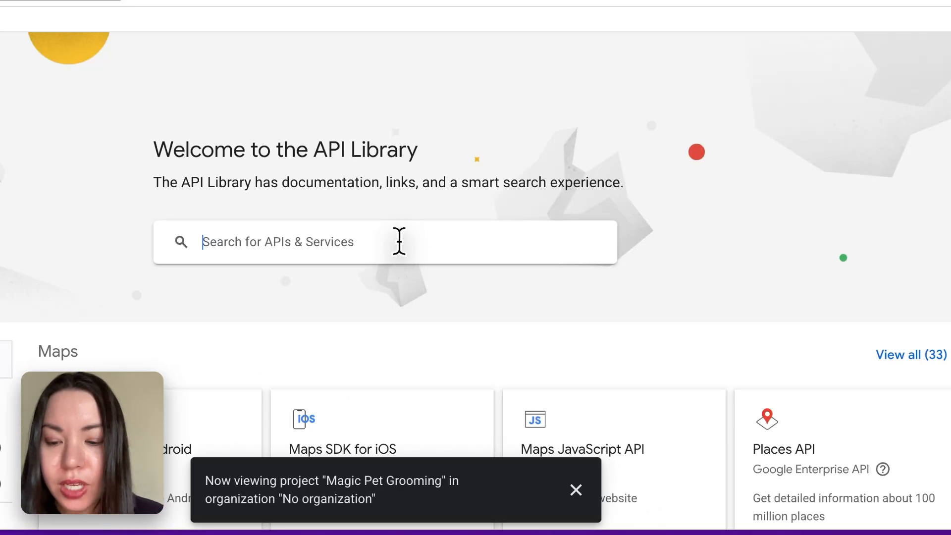
Step: Search the API Library for "Places Api" and enable the Places API for the project
type("Placesv")
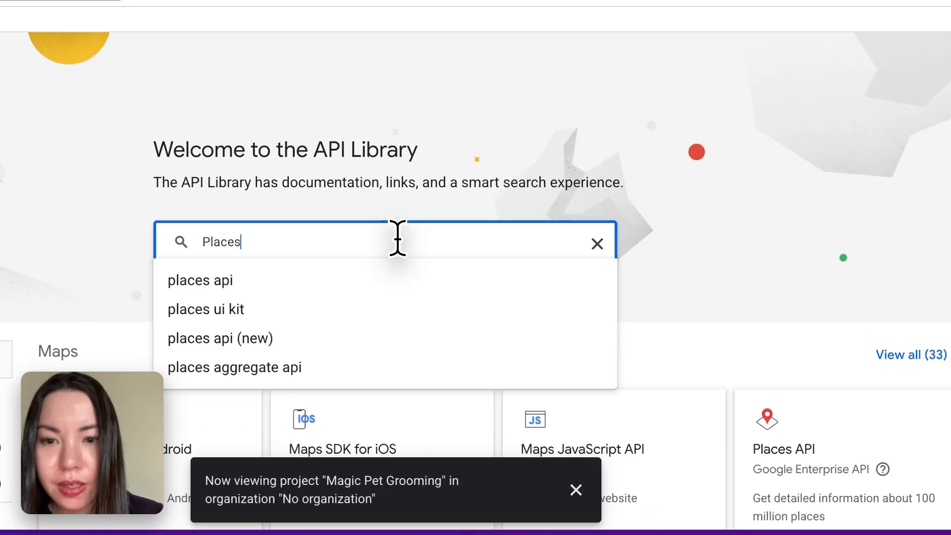
type("A")
key("BackSpace")
key("BackSpace")
type("Api")
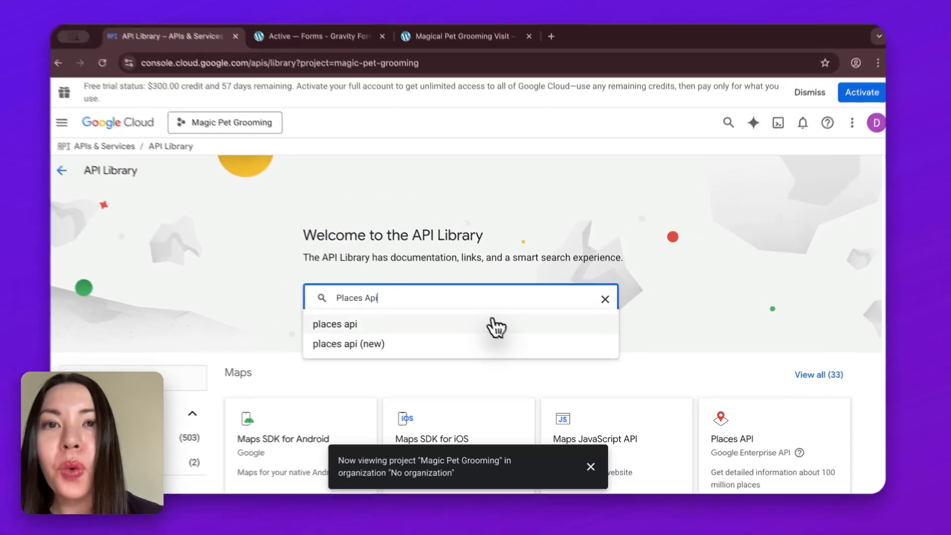
left_click(518, 331)
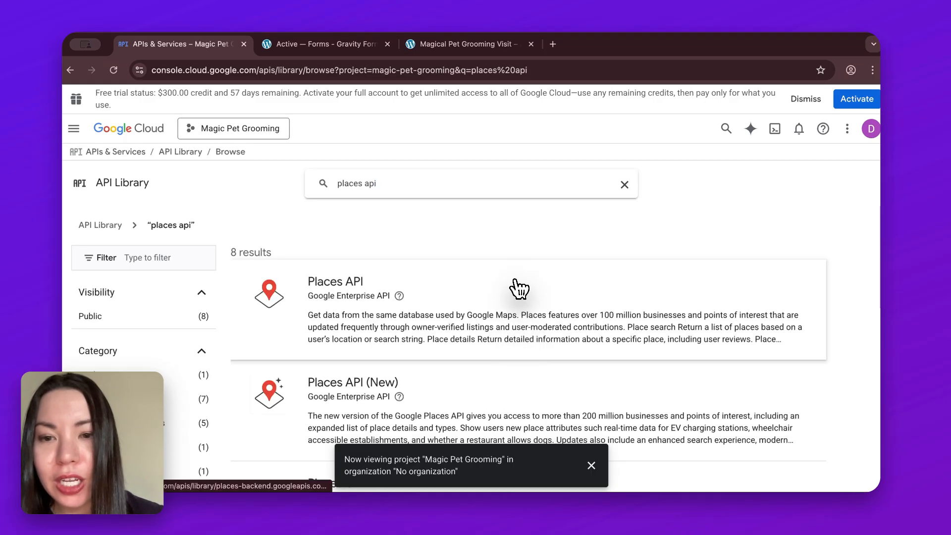
left_click(518, 289)
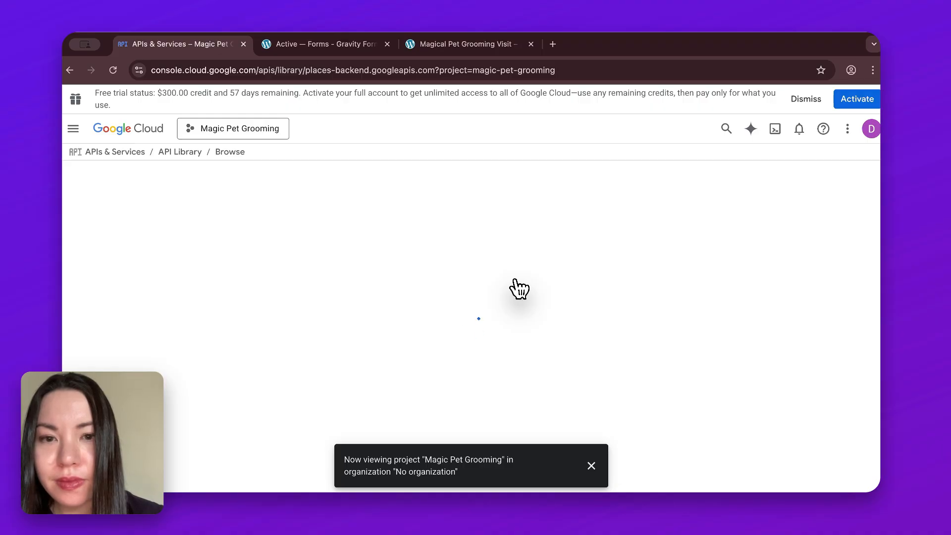
left_click(592, 466)
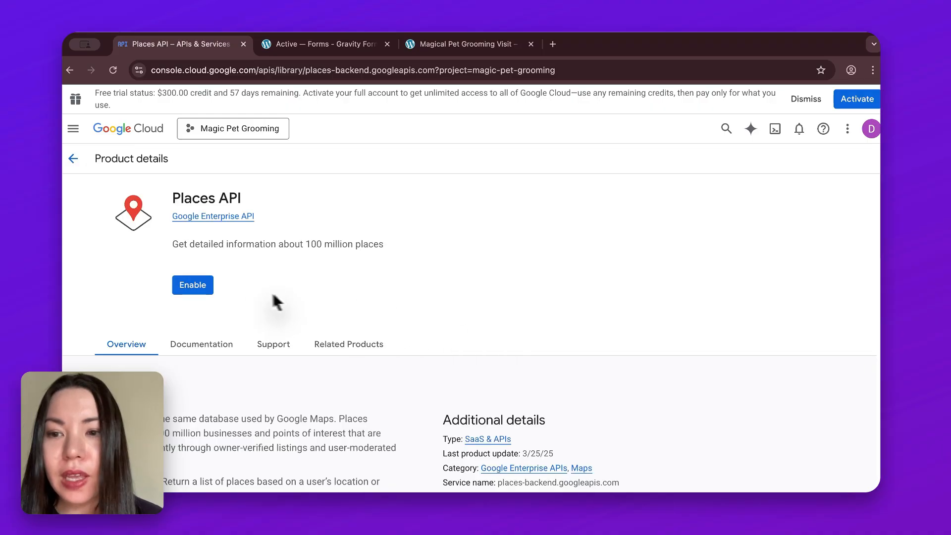
left_click(208, 291)
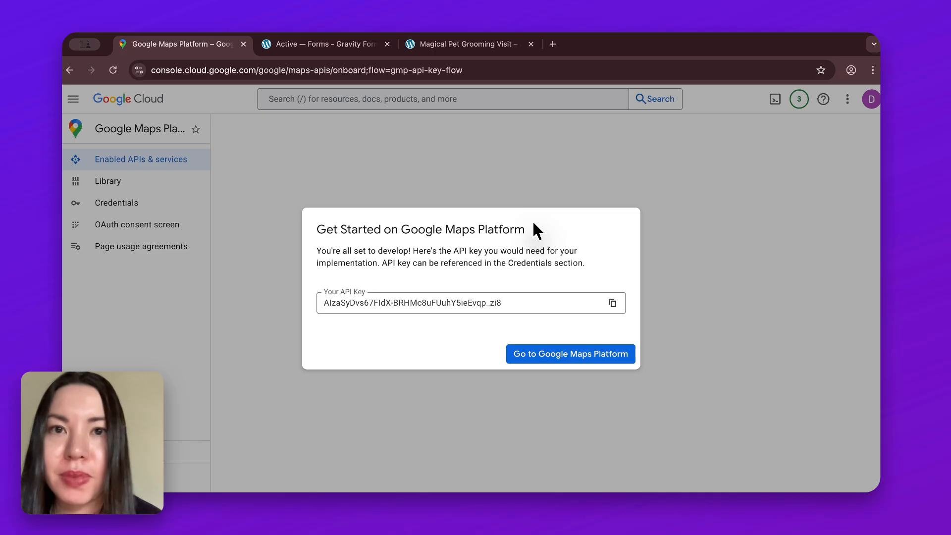
left_click(528, 360)
left_click(614, 309)
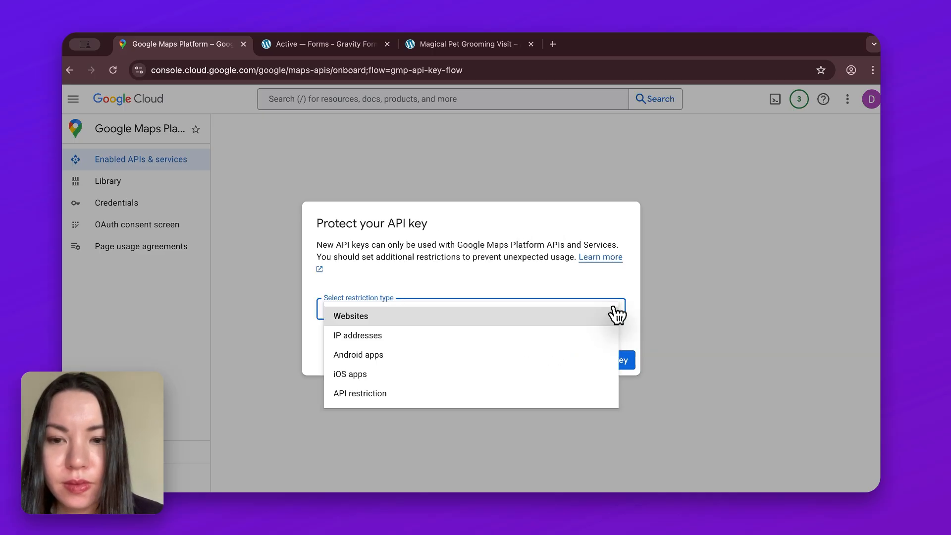
left_click(567, 320)
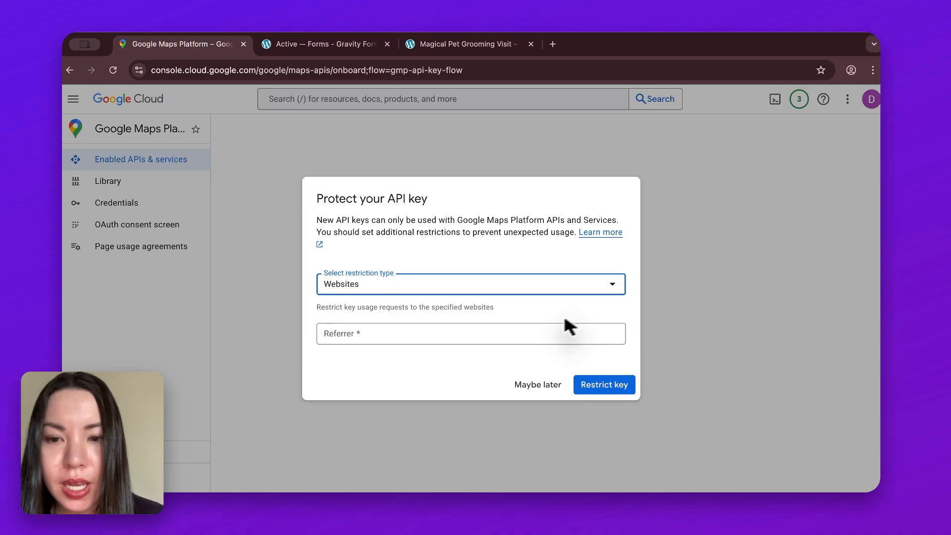
left_click(448, 333)
type("http://new-site.local/")
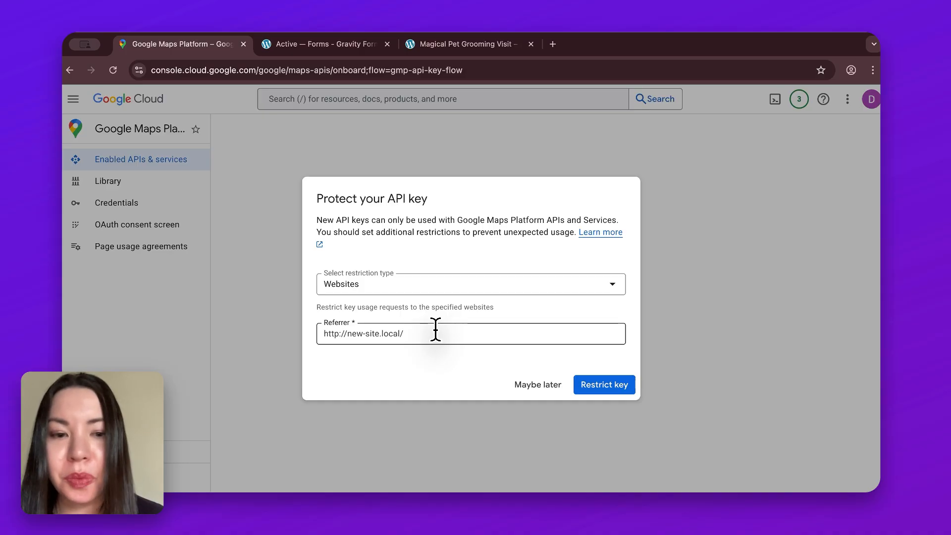
left_click(626, 391)
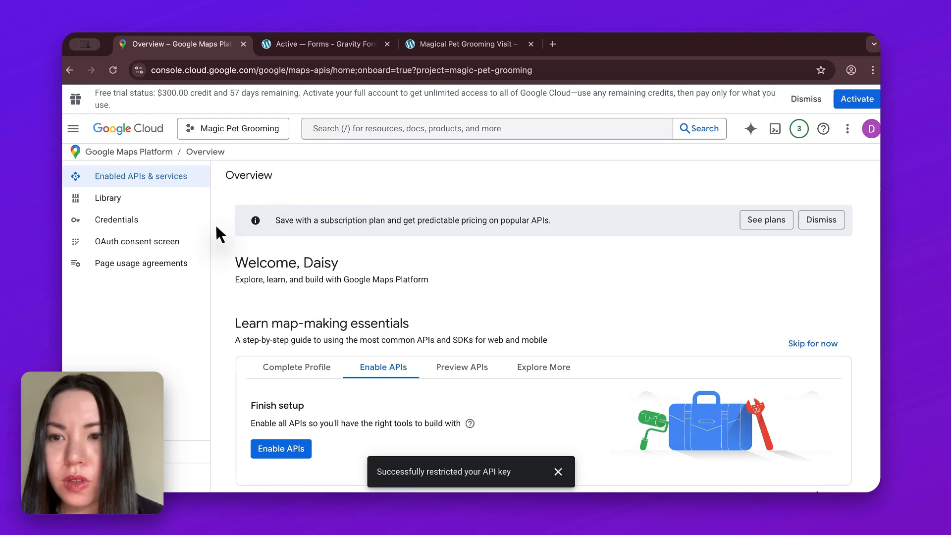
Step: Open the Maps Platform API Key from the project's credentials for editing
left_click(161, 221)
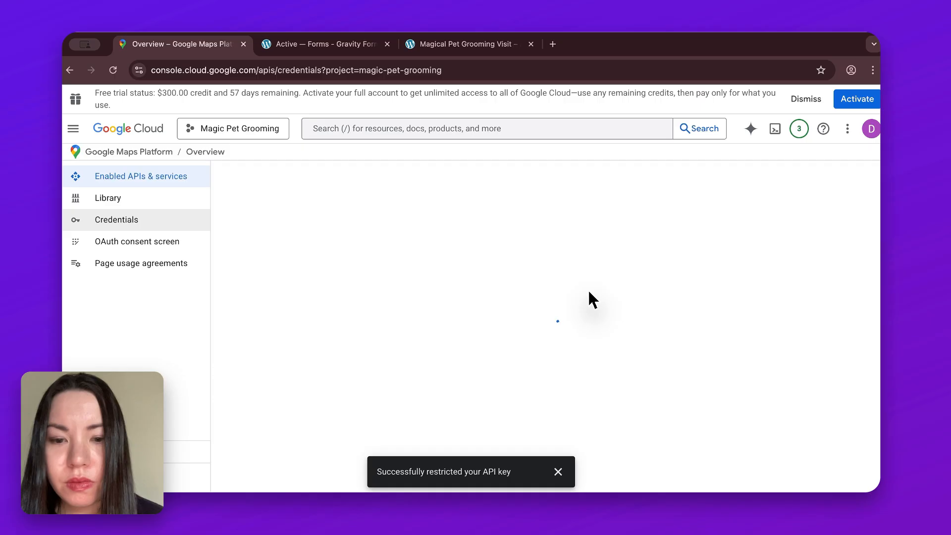
left_click(558, 471)
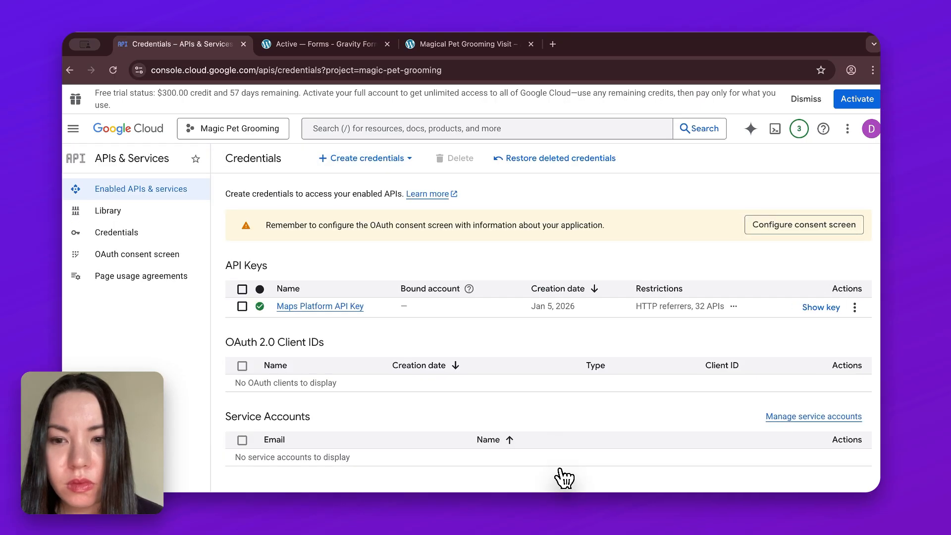
left_click(344, 311)
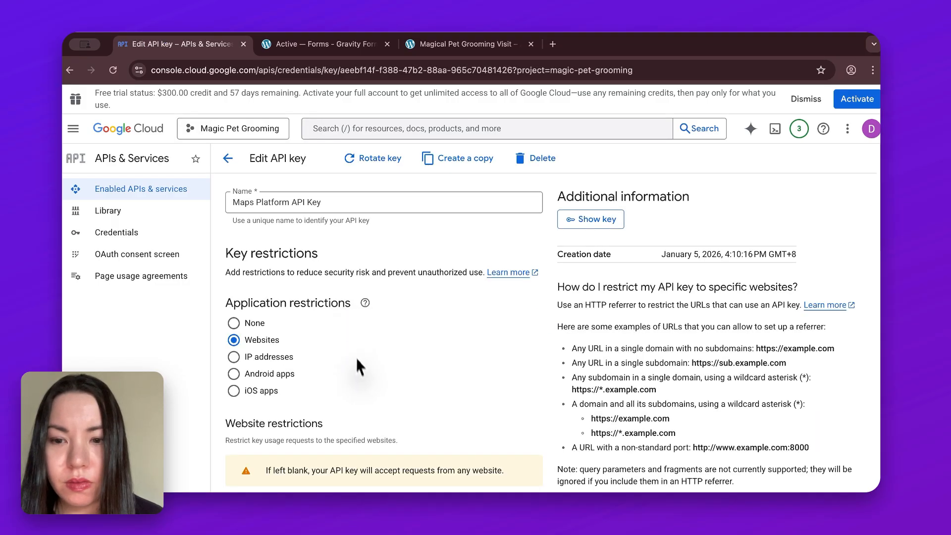
Step: Limit the key's API restrictions to only Maps JavaScript API and Places API, and save the key
scroll(359, 366, "down", 2)
scroll(361, 379, "down", 5)
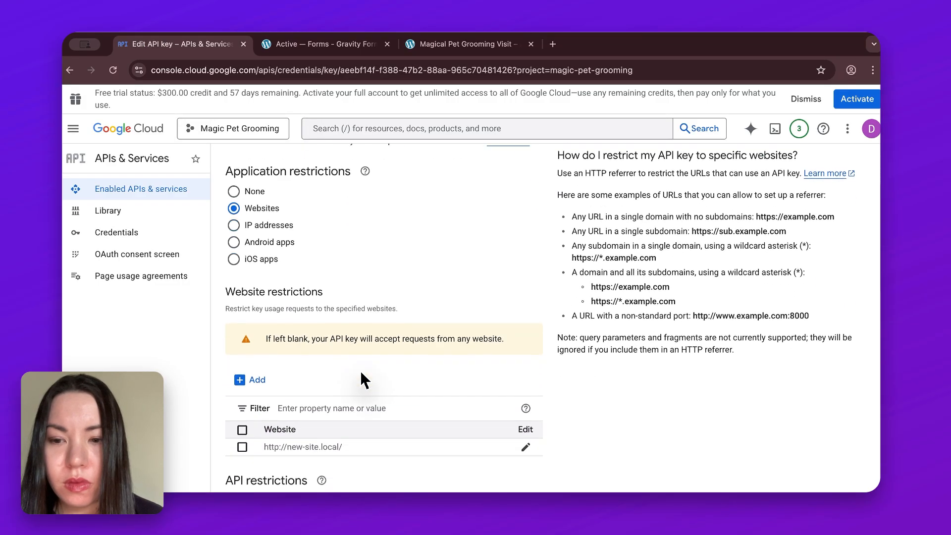
scroll(364, 380, "down", 1)
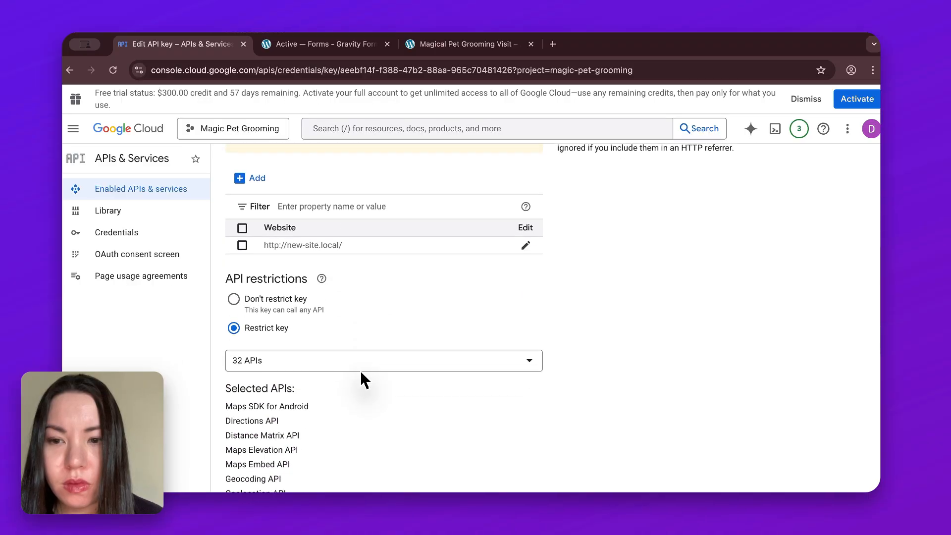
scroll(365, 380, "up", 1)
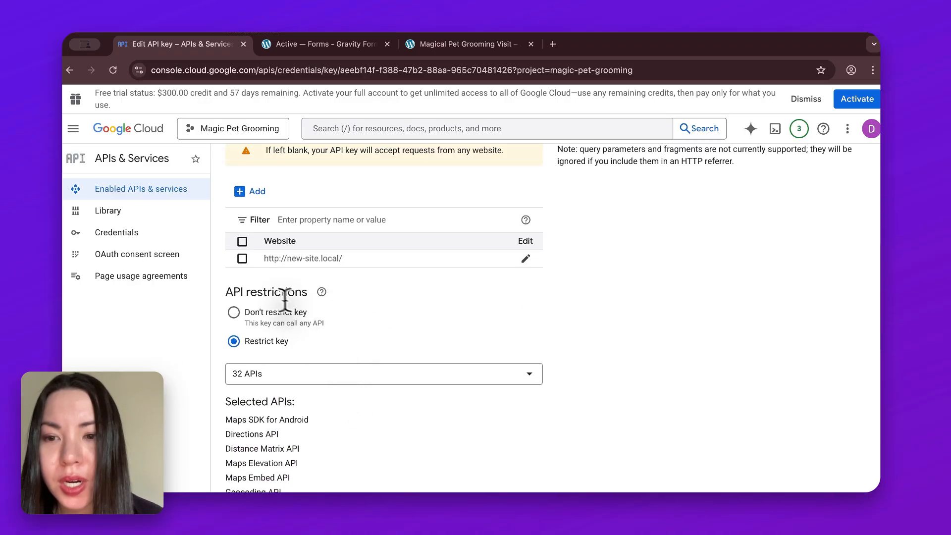
left_click(274, 379)
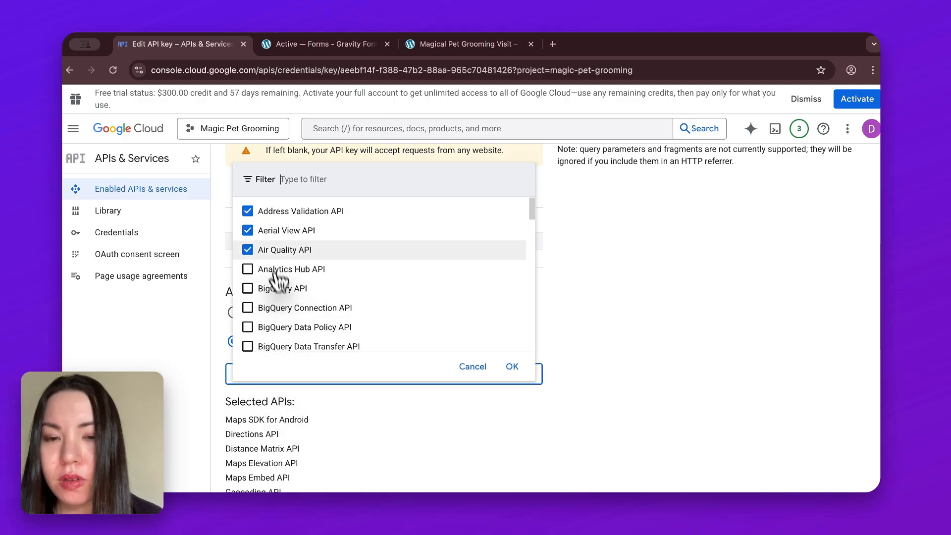
left_click(248, 210)
left_click(247, 230)
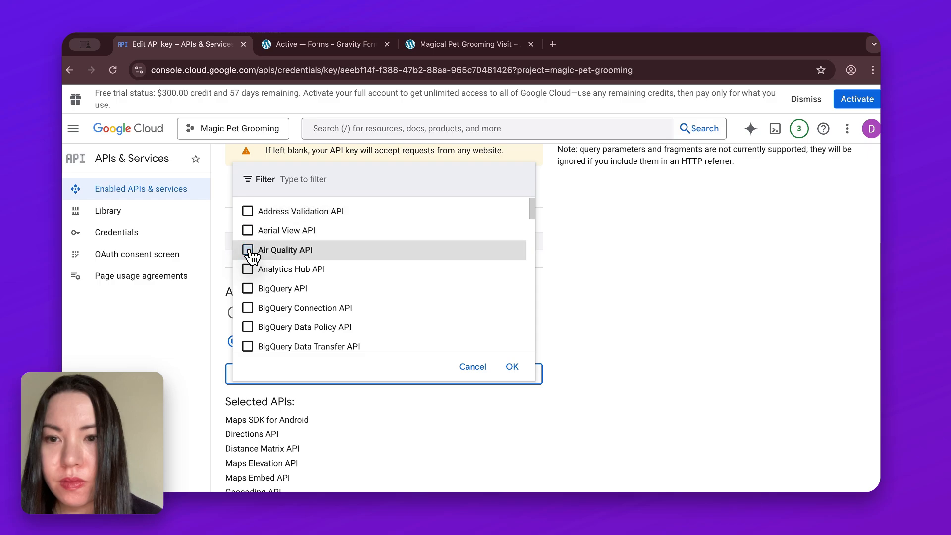
scroll(401, 315, "down", 10)
scroll(401, 315, "up", 5)
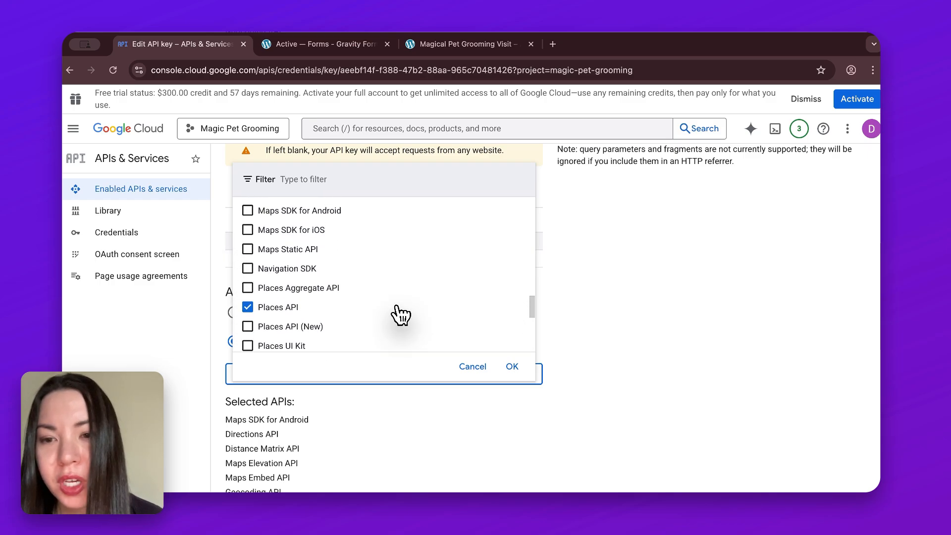
scroll(401, 315, "up", 3)
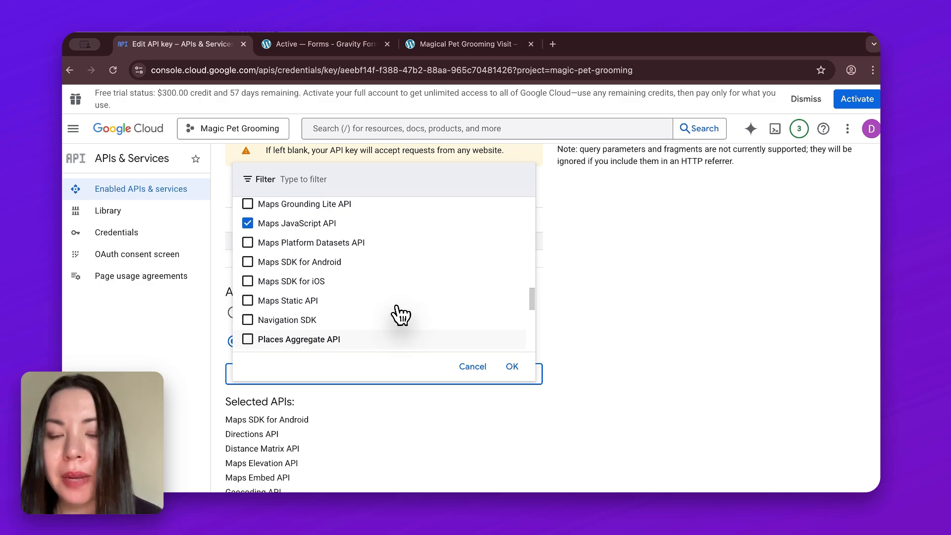
left_click(513, 367)
scroll(487, 445, "down", 1)
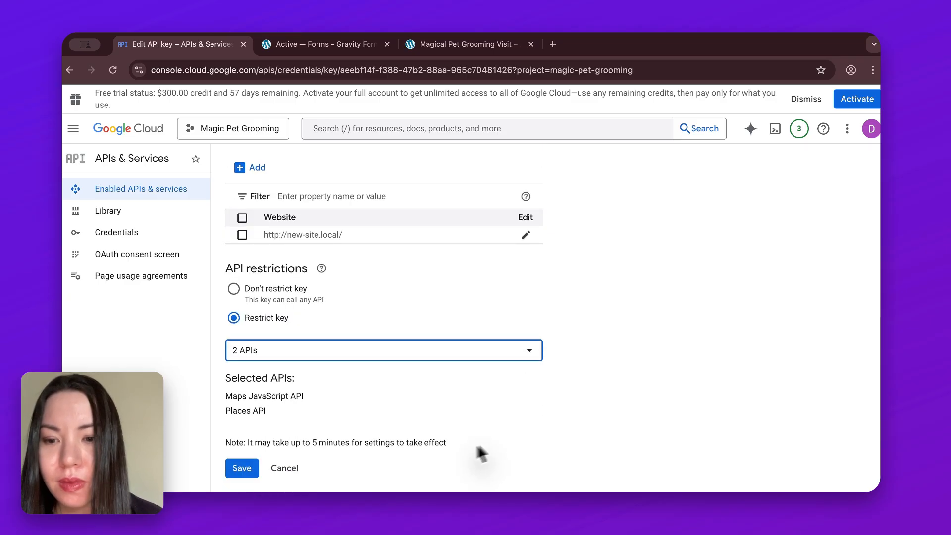
left_click(250, 474)
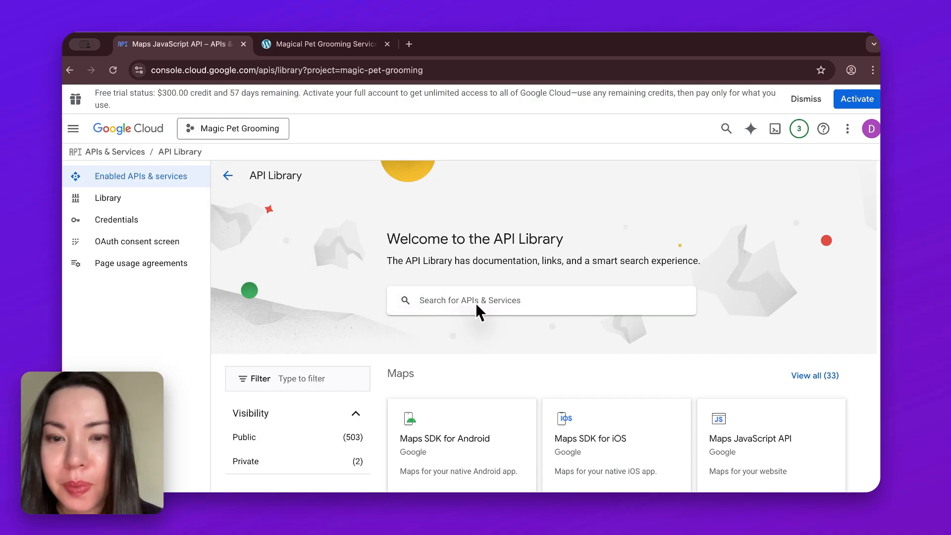
Step: Search the API Library for "maps javascript api" and enable the Maps JavaScript API for the project
left_click(457, 304)
type("maps ja")
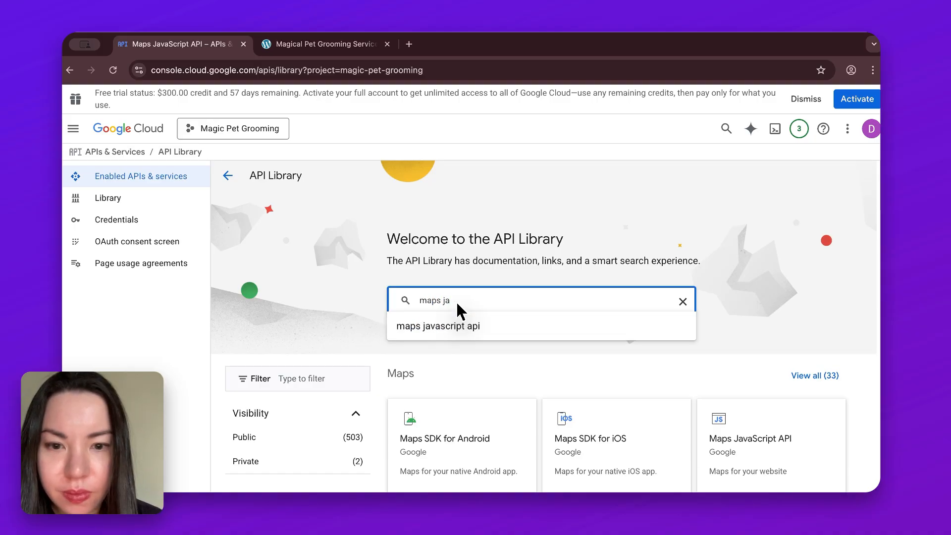
left_click(485, 327)
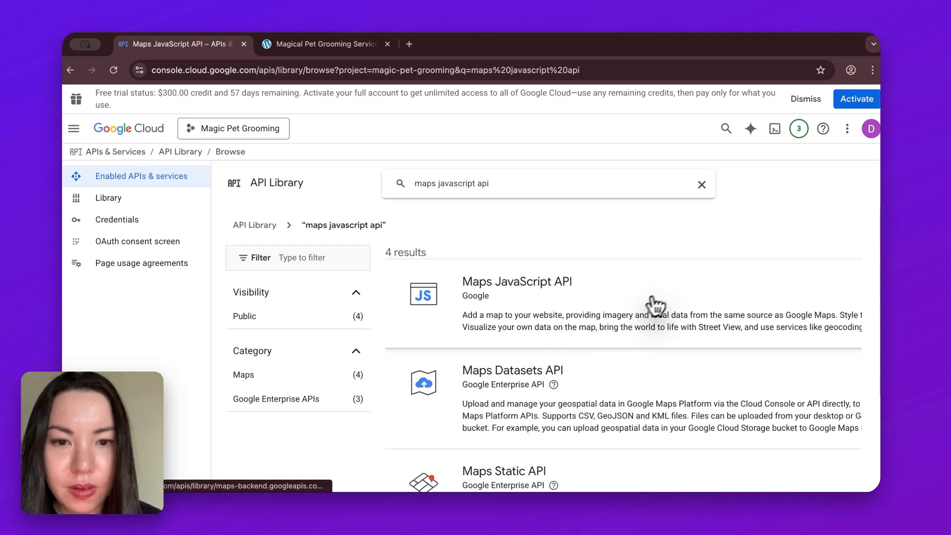
left_click(662, 291)
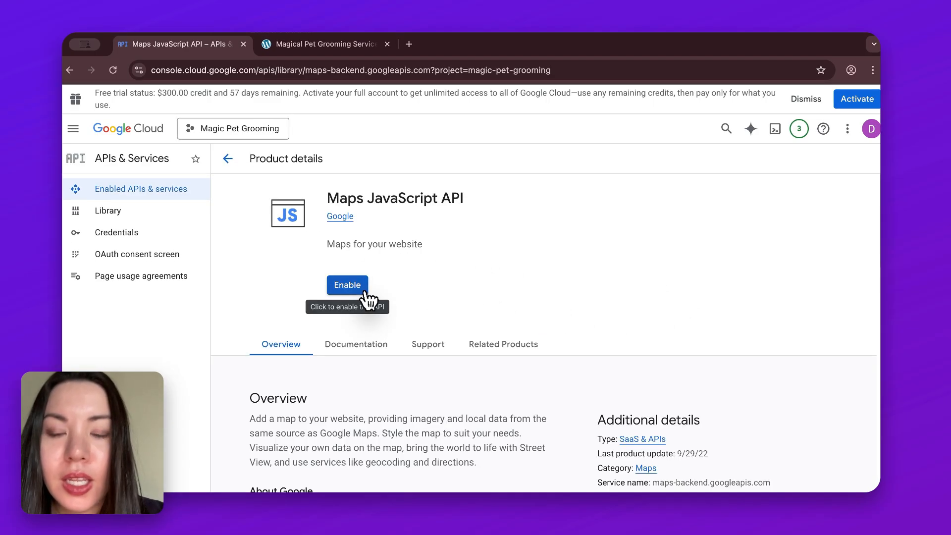
left_click(367, 298)
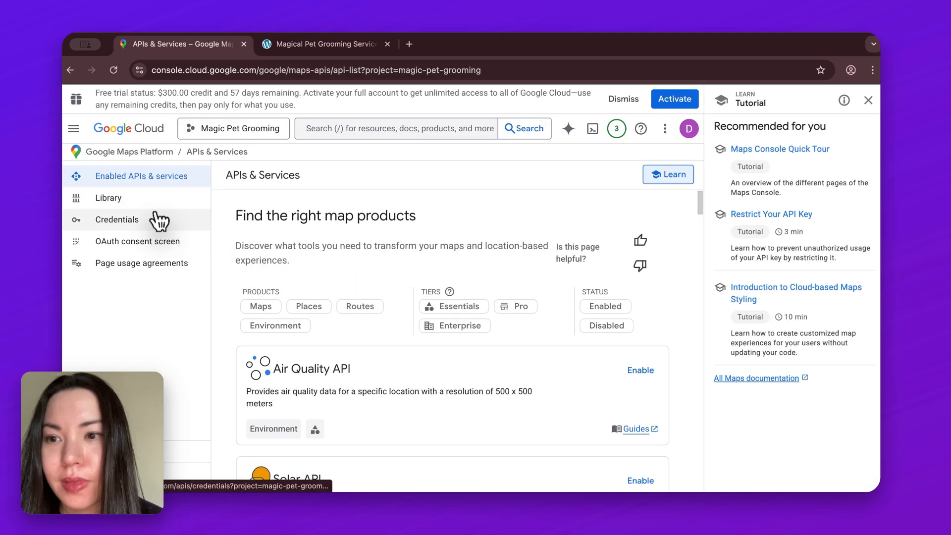
Step: Reveal the Maps Platform API Key in the project's credentials and copy it
left_click(175, 229)
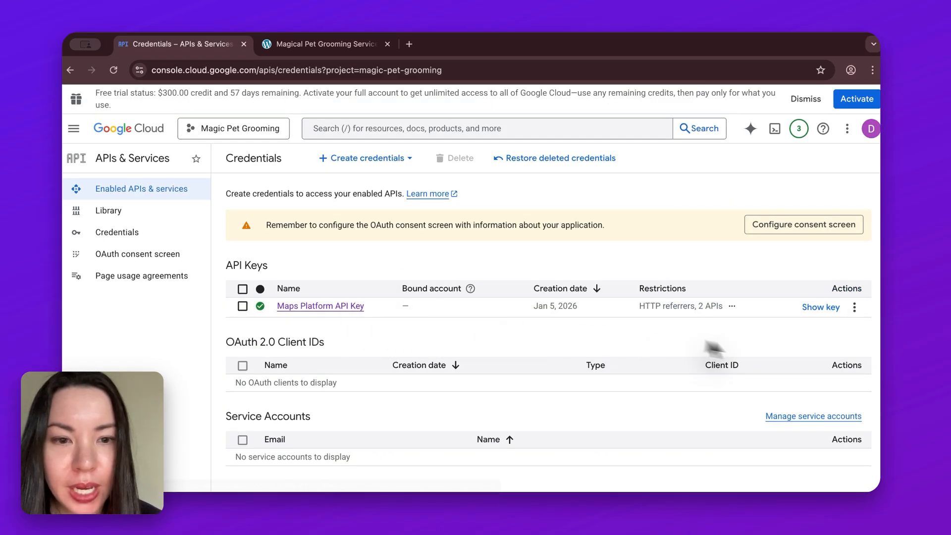
left_click(823, 308)
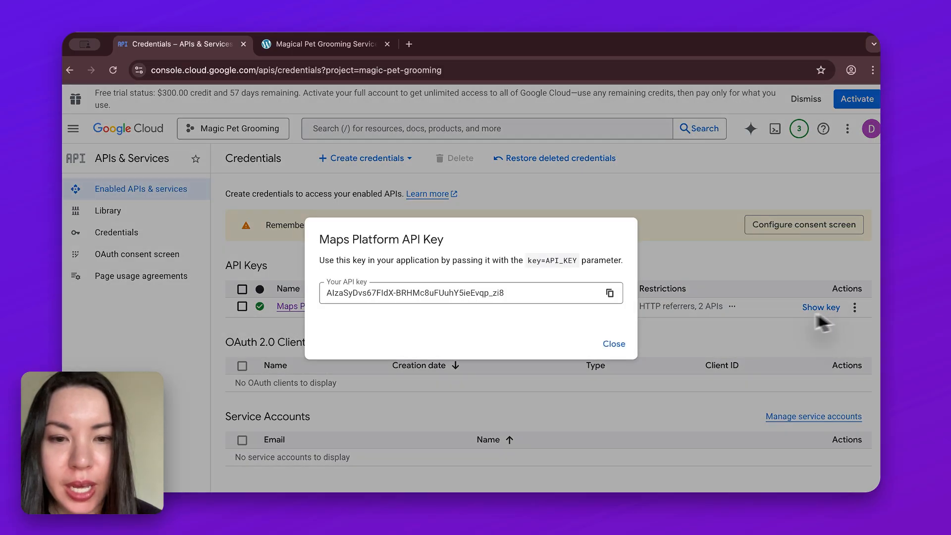
left_click(609, 294)
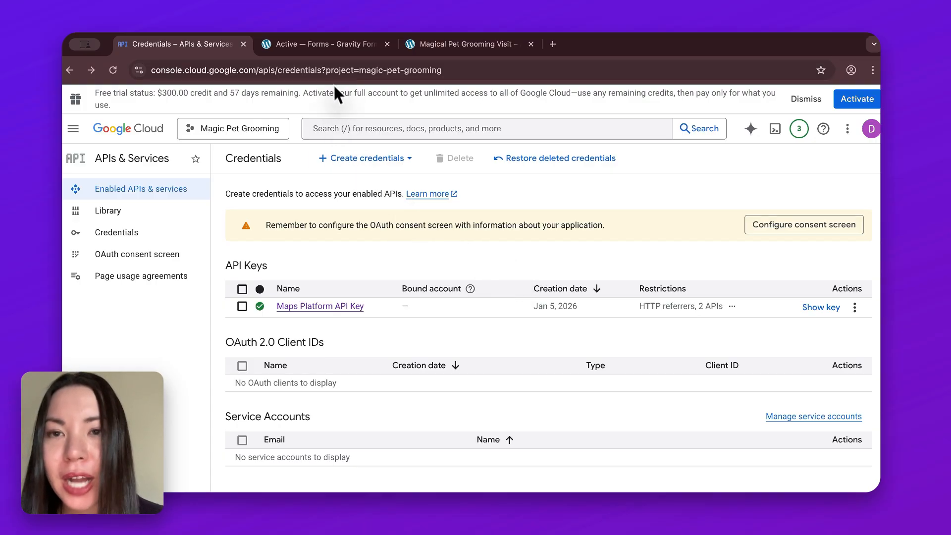
Step: Switch to the WordPress site, paste the API key into the Google API Key field of Gravity Forms' Autocomplete settings, and save
left_click(334, 47)
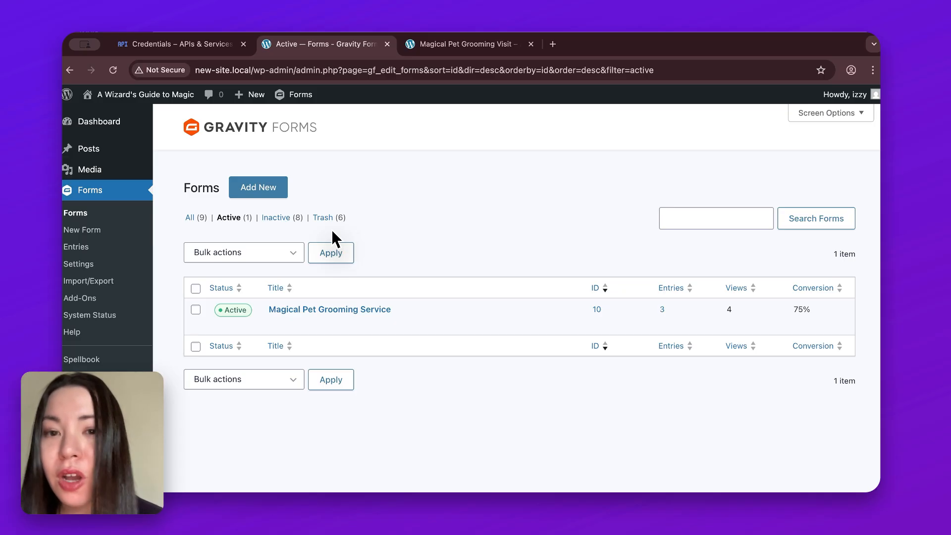
left_click(121, 274)
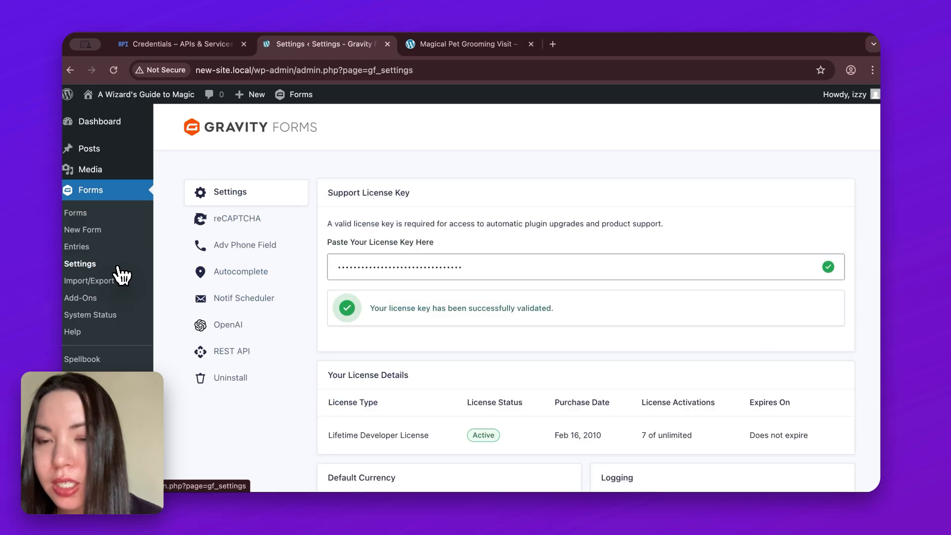
left_click(290, 276)
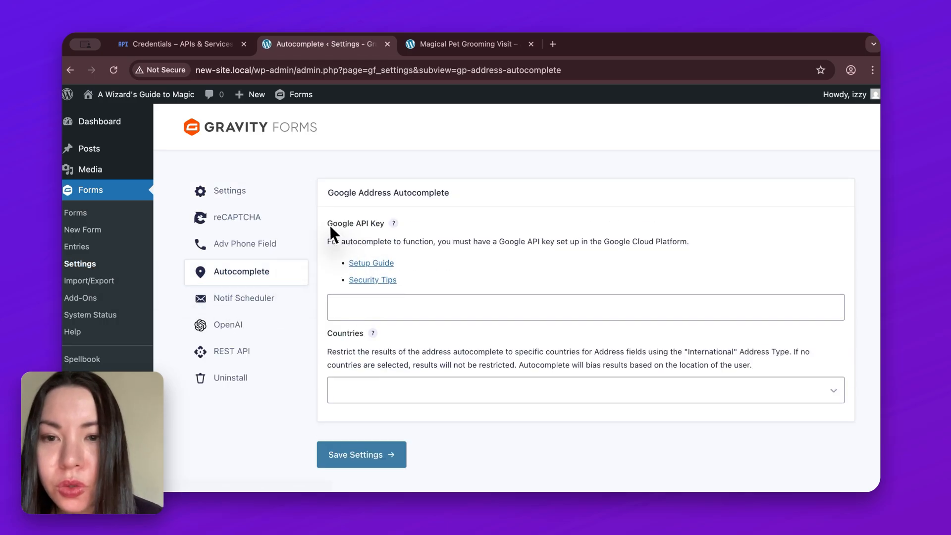
left_click(351, 308)
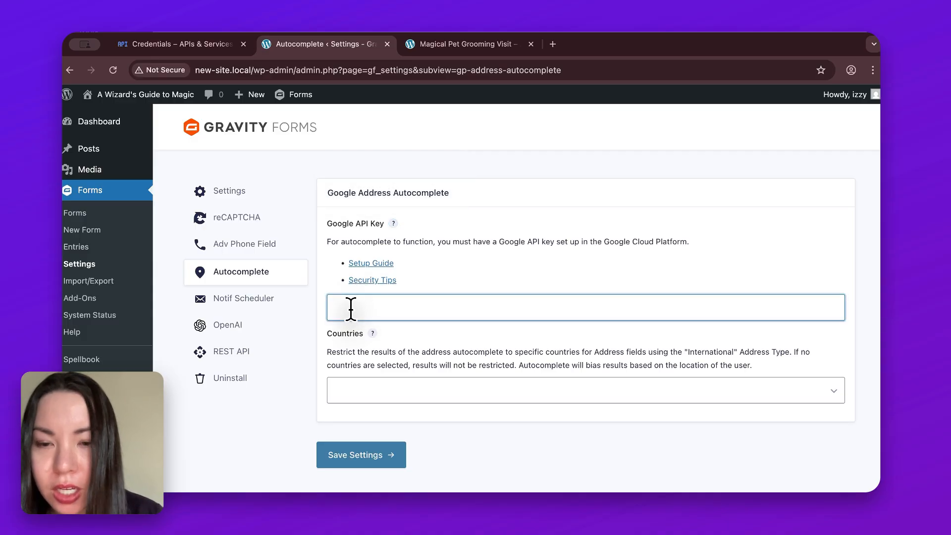
left_click(411, 324)
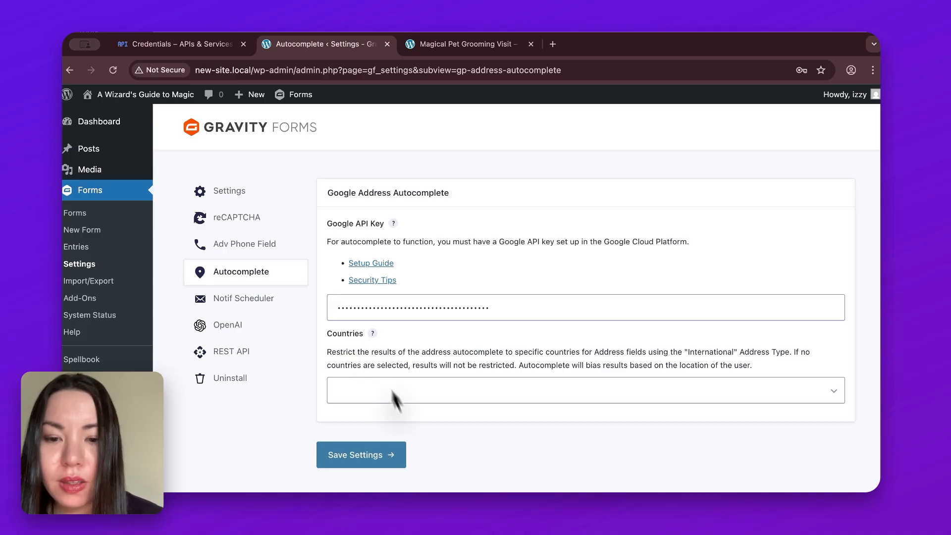
left_click(395, 466)
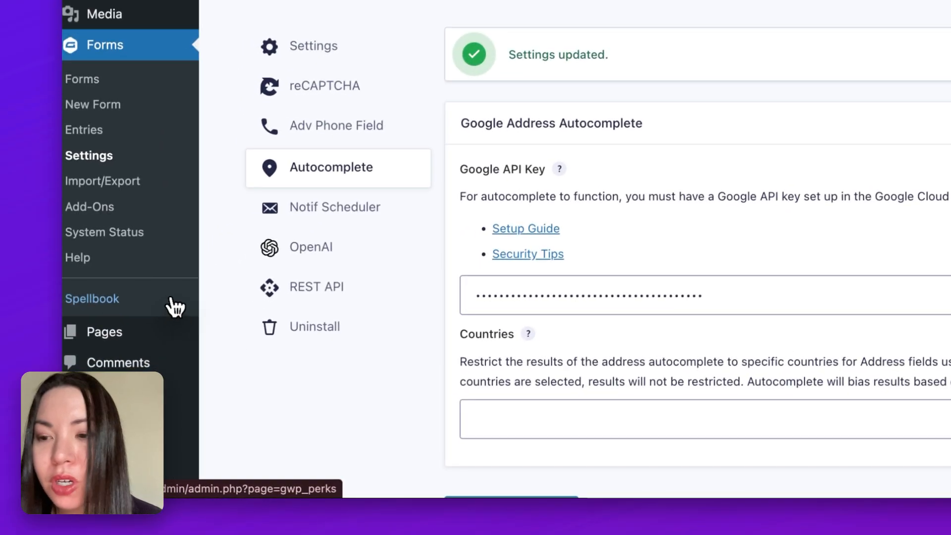
Step: Install and activate the GP Address Autocomplete perk from Spellbook
left_click(138, 365)
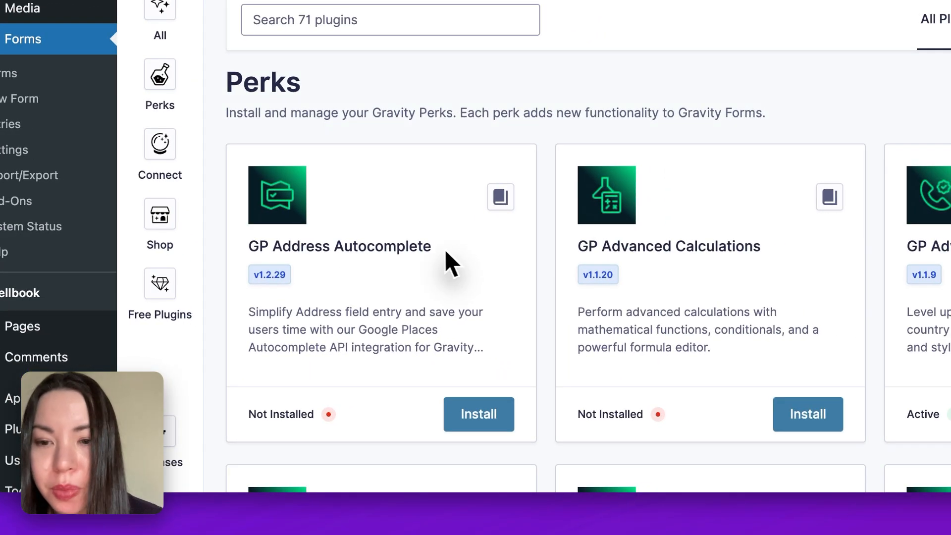
left_click(510, 426)
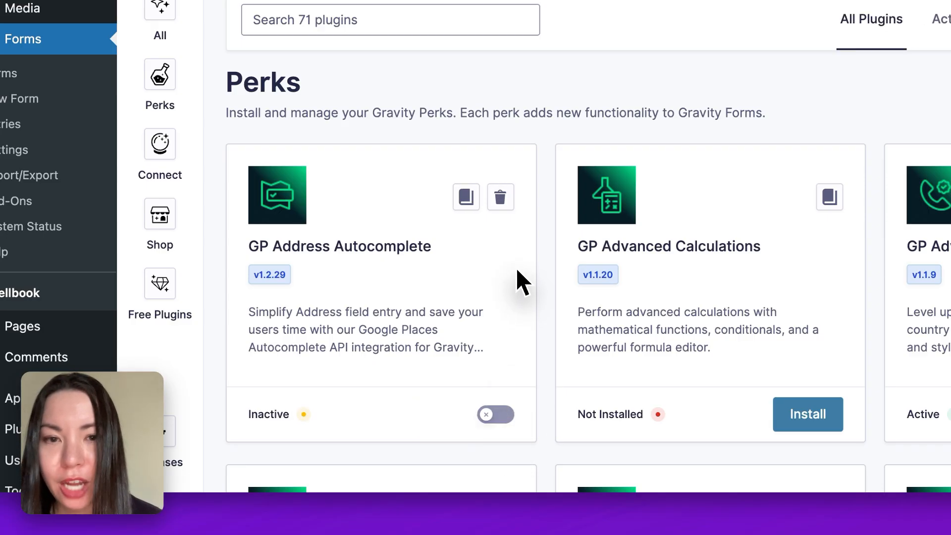
left_click(506, 418)
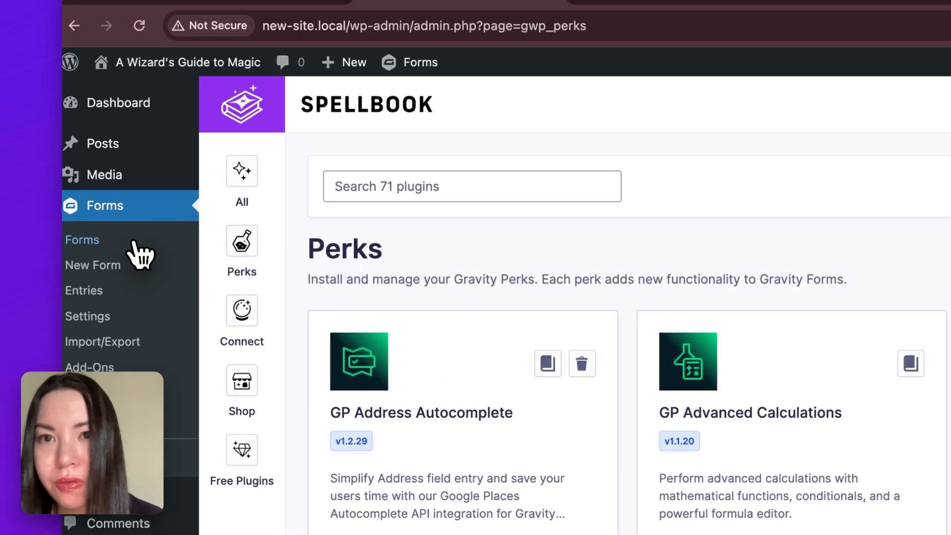
Step: Open the Magical Pet Grooming Service form for editing from the list of forms
left_click(133, 242)
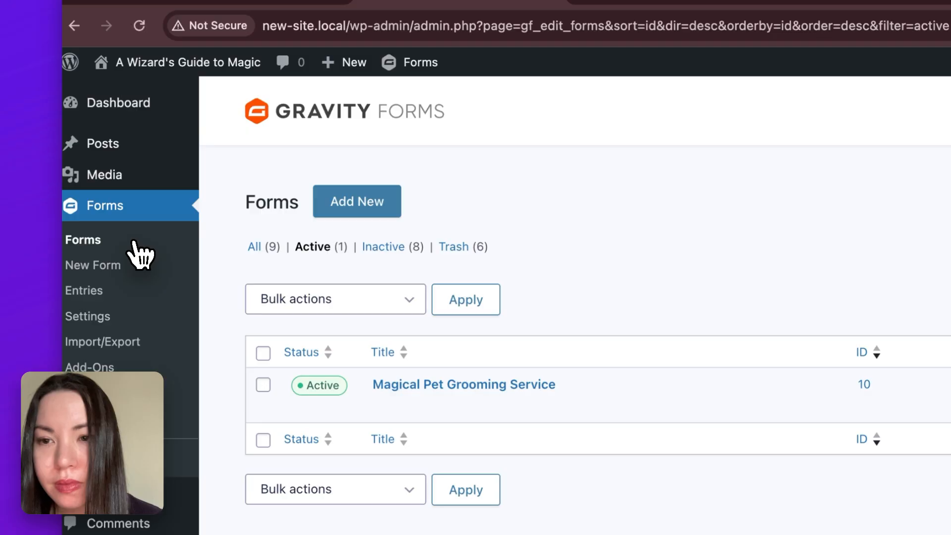
left_click(387, 411)
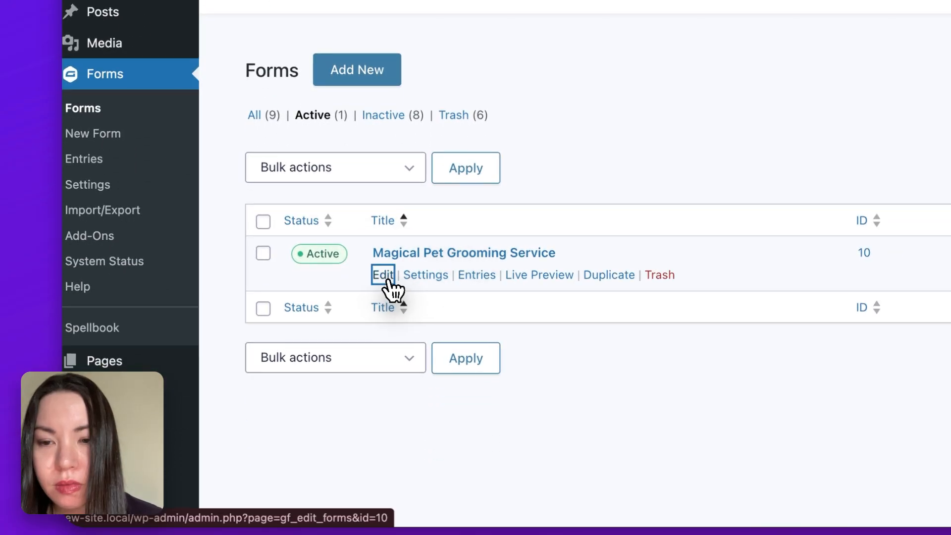
scroll(697, 326, "down", 4)
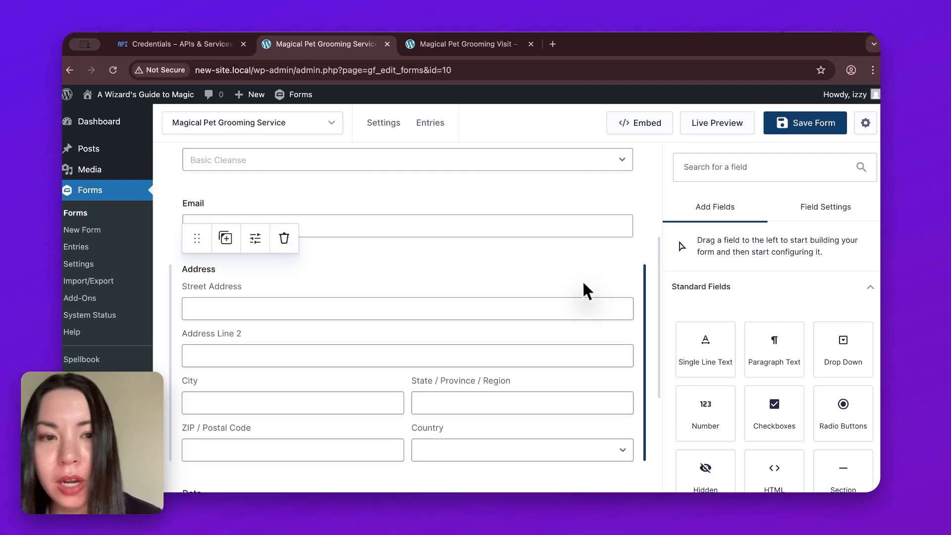
Step: Enable Google Address Autocomplete in the Address field's perk settings and save the form
left_click(560, 285)
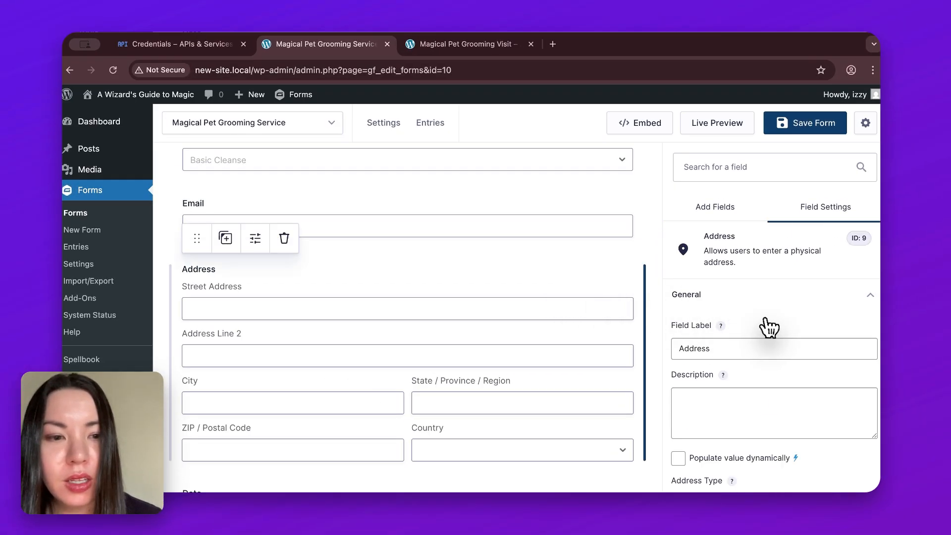
scroll(805, 349, "down", 4)
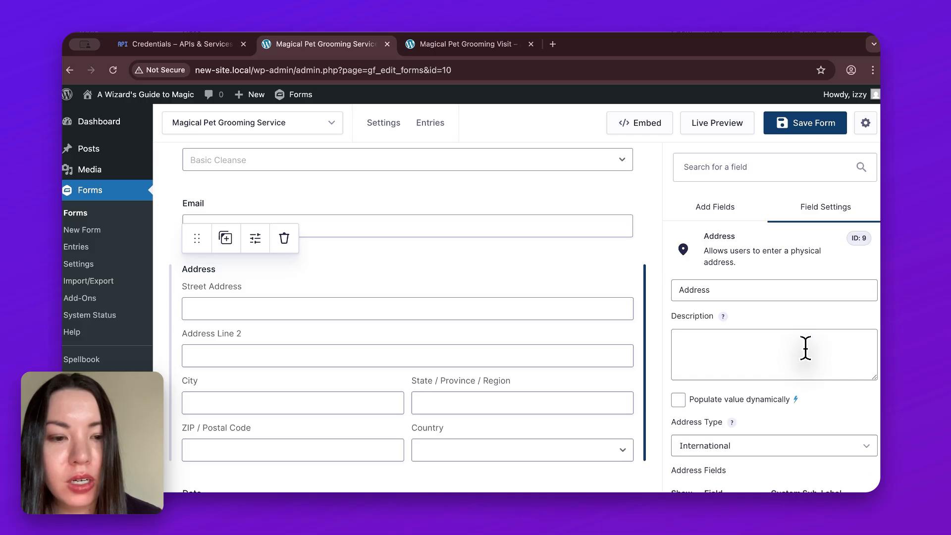
scroll(805, 349, "down", 10)
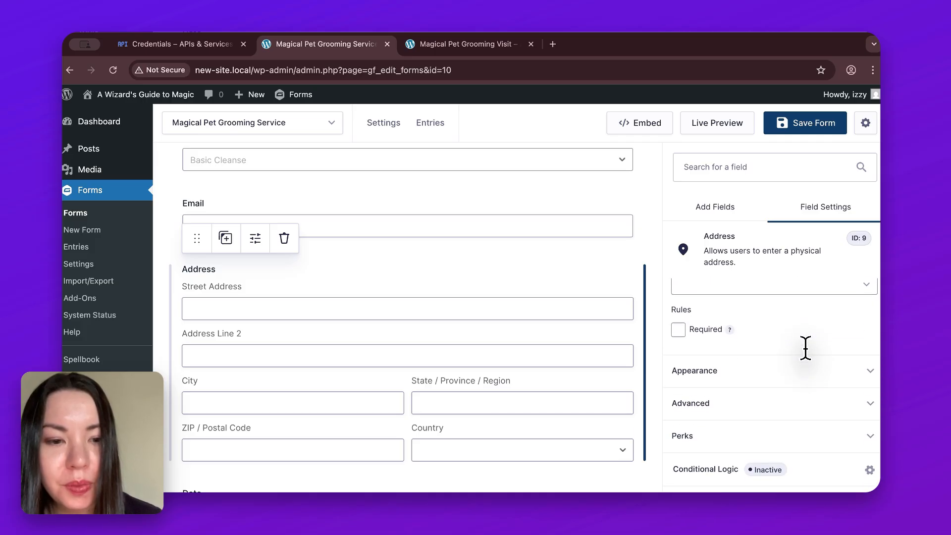
left_click(869, 431)
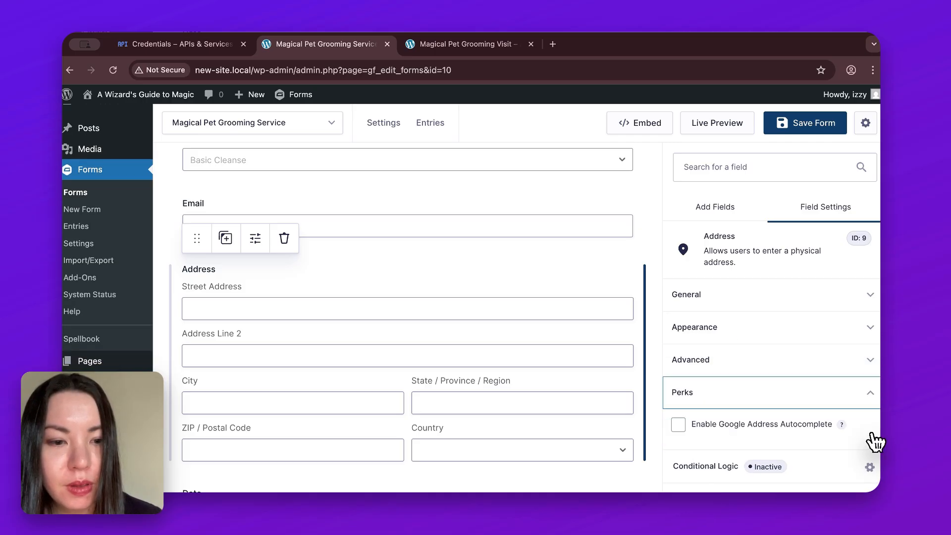
left_click(679, 425)
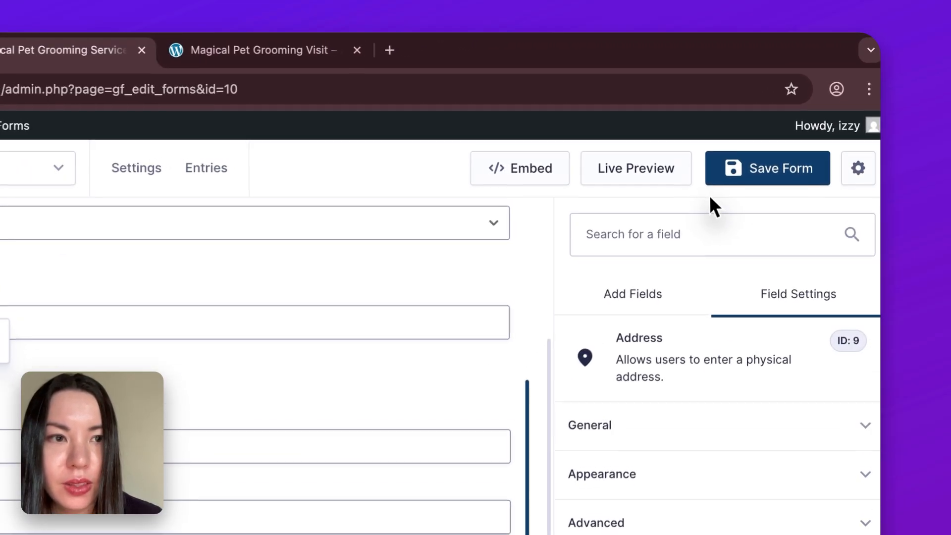
left_click(776, 180)
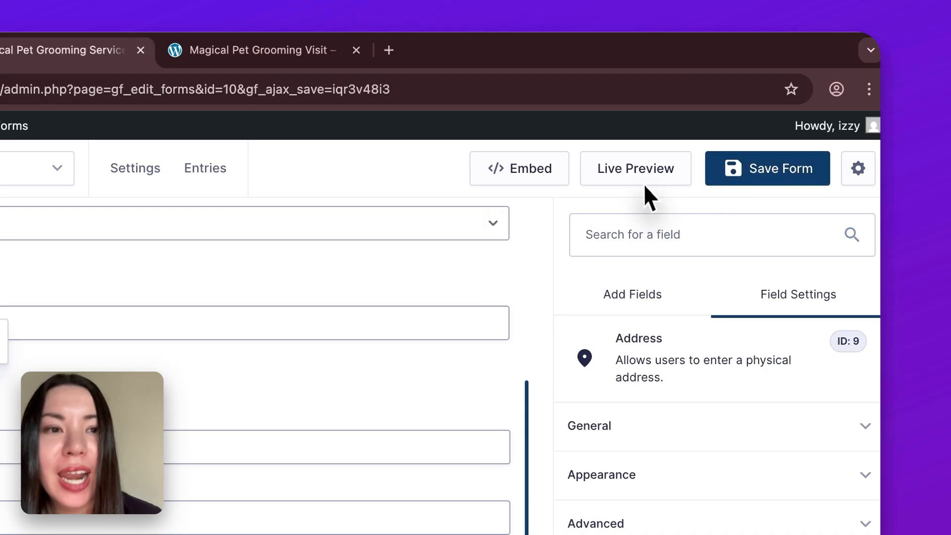
Step: Open a live preview of the form and fill in the customer's first and last name
left_click(647, 192)
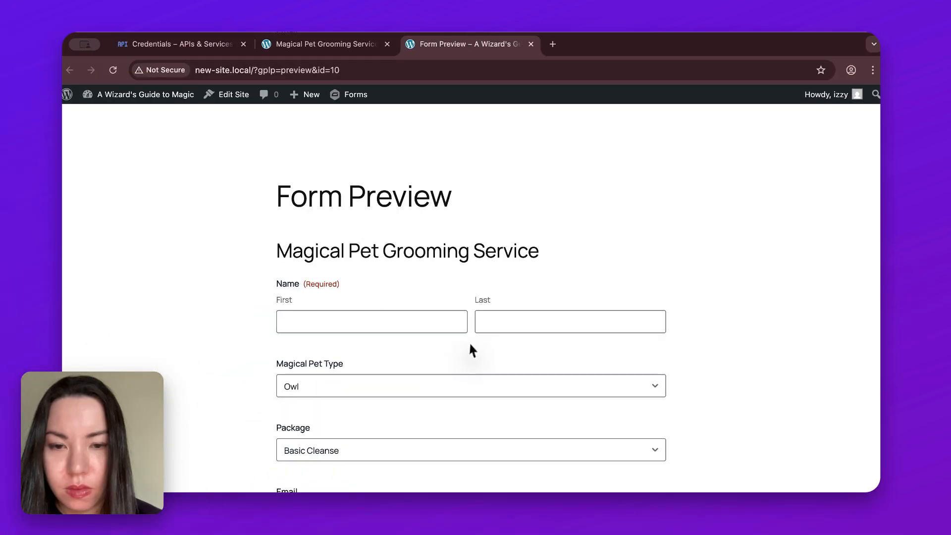
left_click(240, 460)
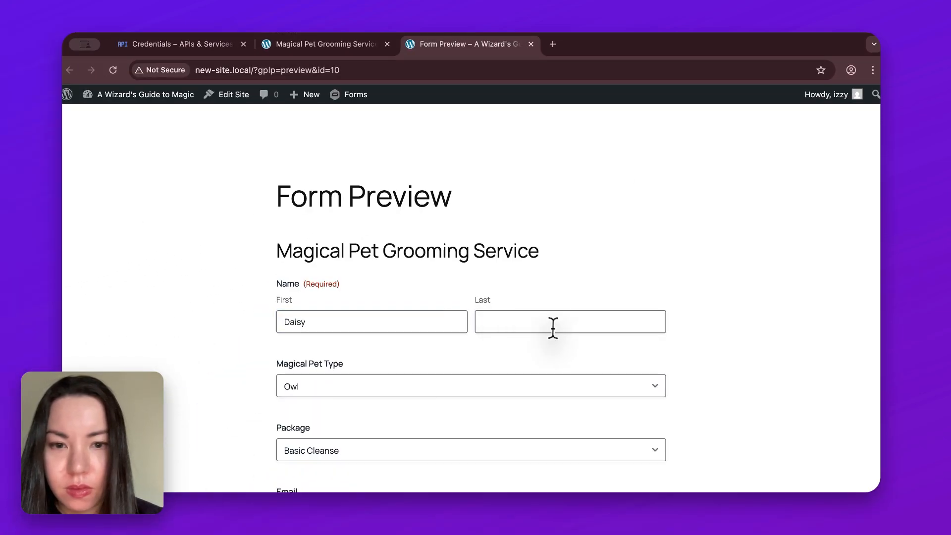
left_click(553, 323)
type("Galaxy")
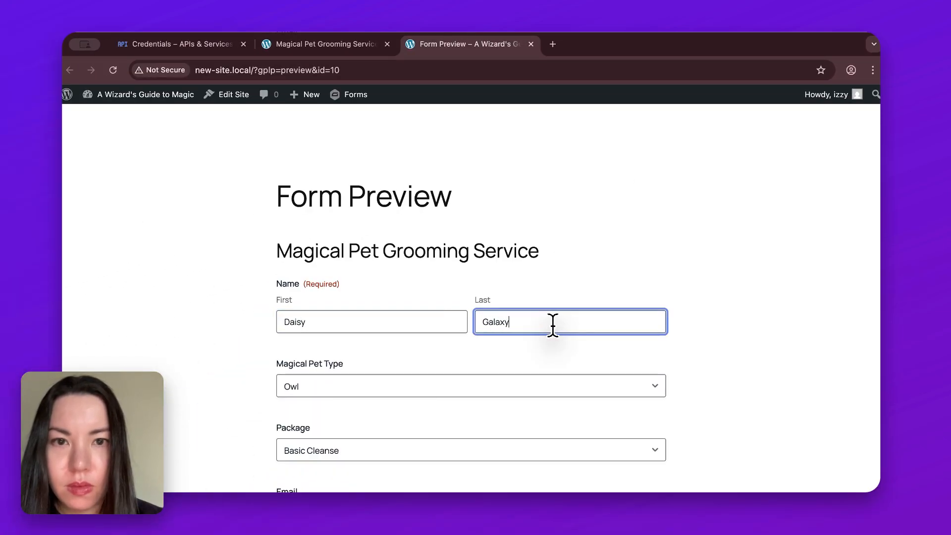
left_click(613, 337)
Step: Fill in the customer's e-mail address in the form preview
scroll(614, 331, "down", 2)
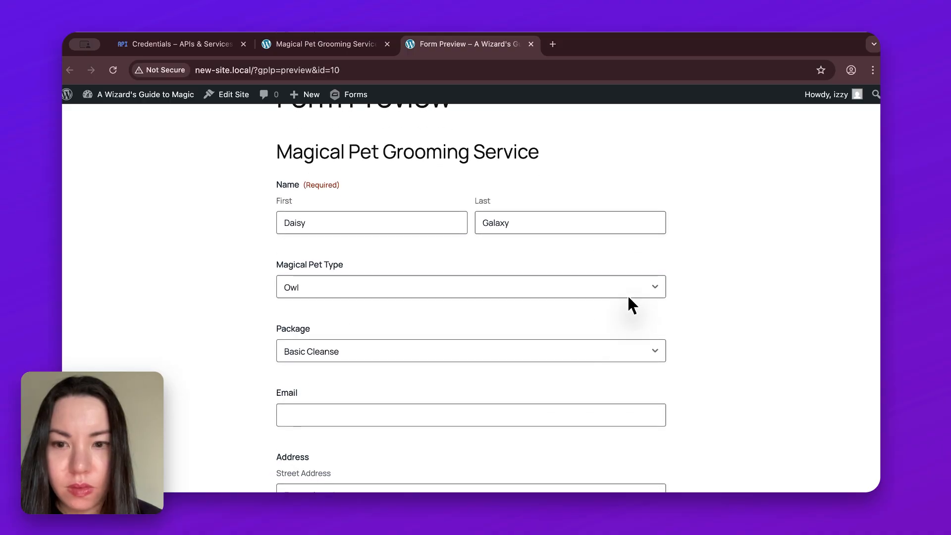
scroll(621, 347, "down", 2)
left_click(620, 346)
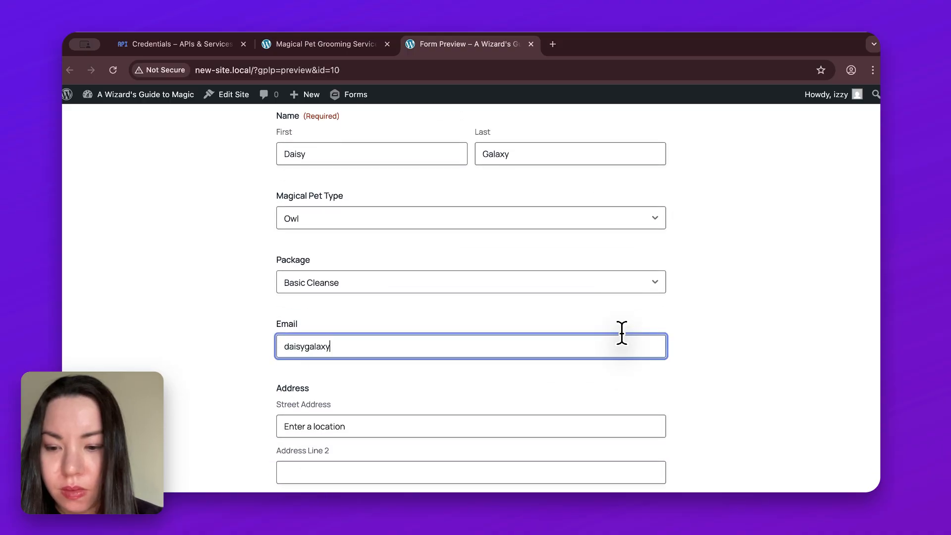
left_click(655, 372)
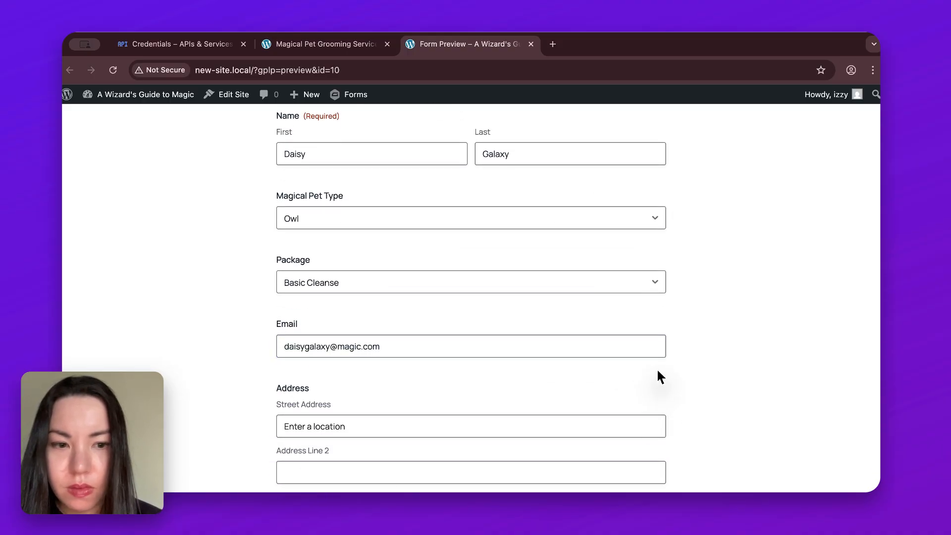
Step: Enter the start of the customer's street address, fill the Address fields from the matching autocomplete suggestion, and review them
scroll(694, 391, "down", 2)
left_click(649, 379)
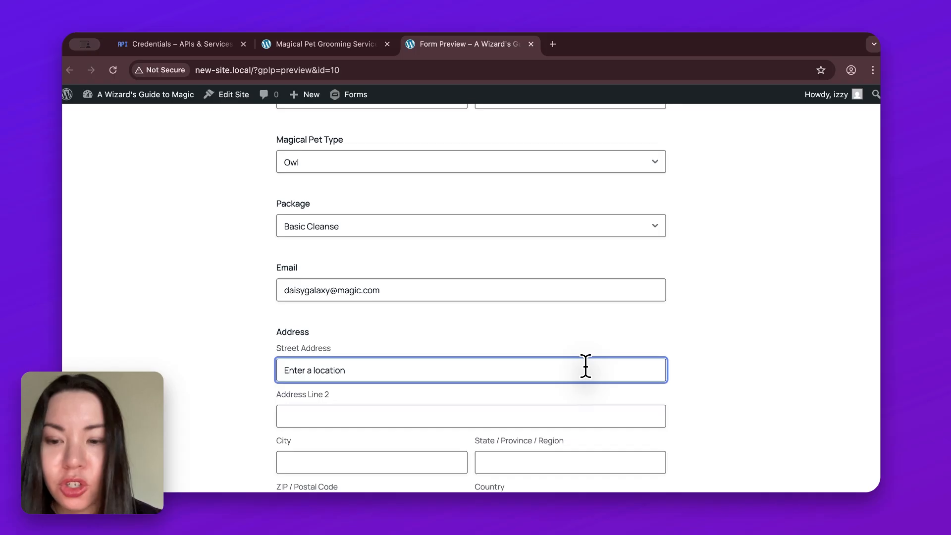
type("100")
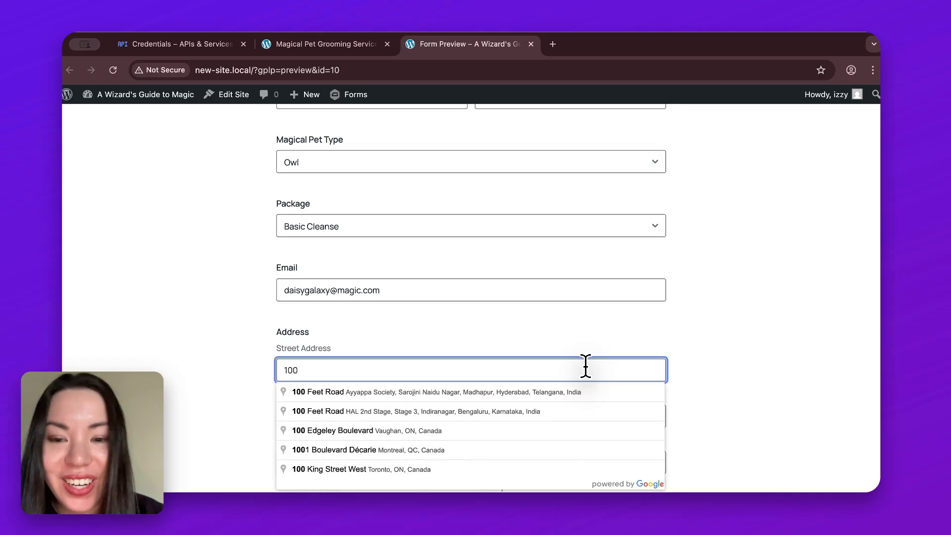
type("univ")
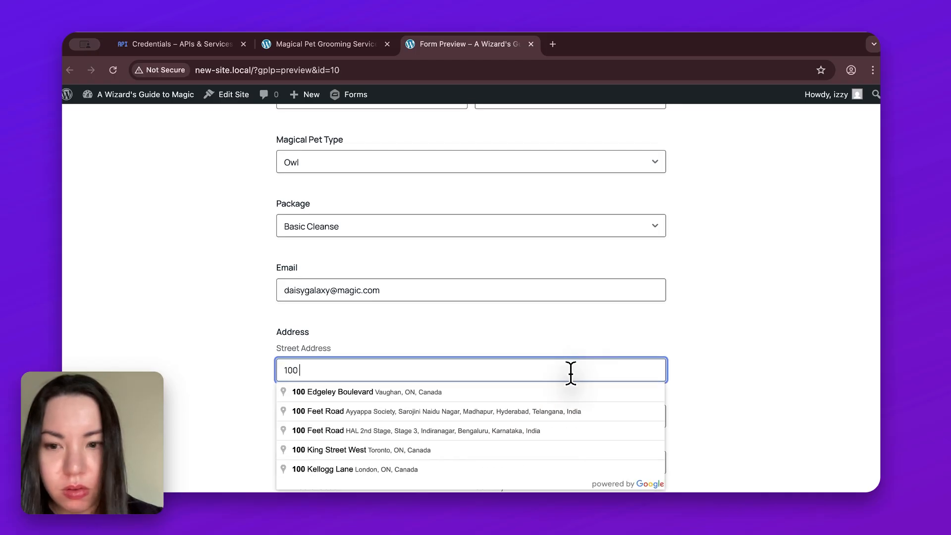
left_click(582, 396)
scroll(699, 421, "down", 2)
scroll(701, 424, "down", 1)
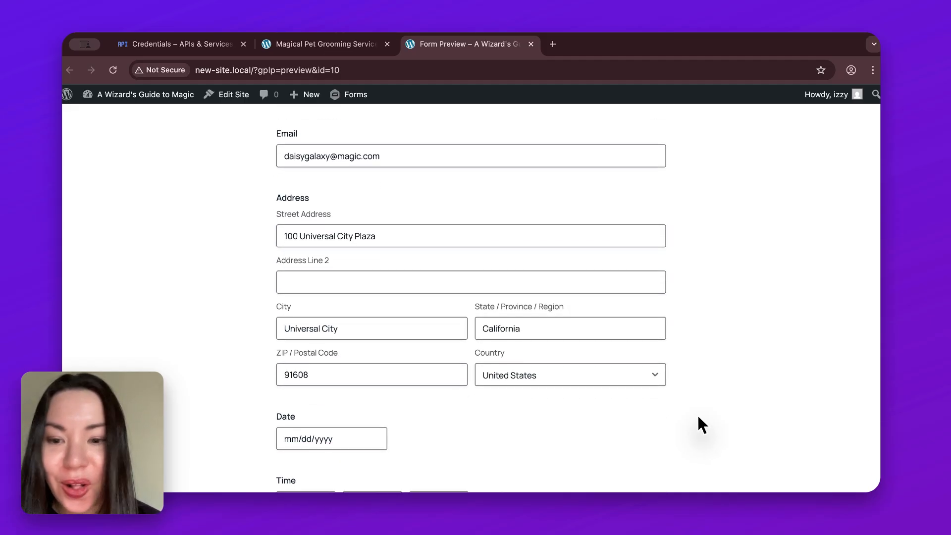
scroll(699, 418, "down", 2)
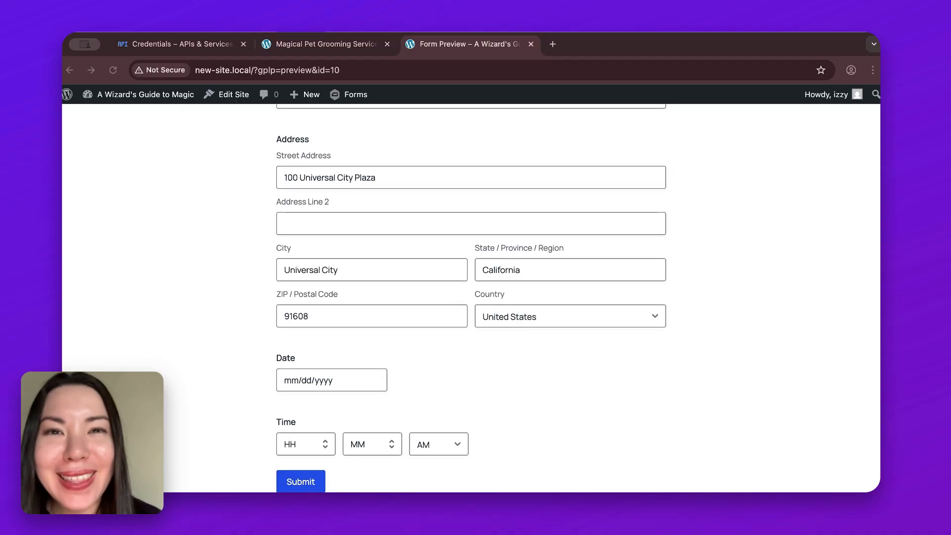